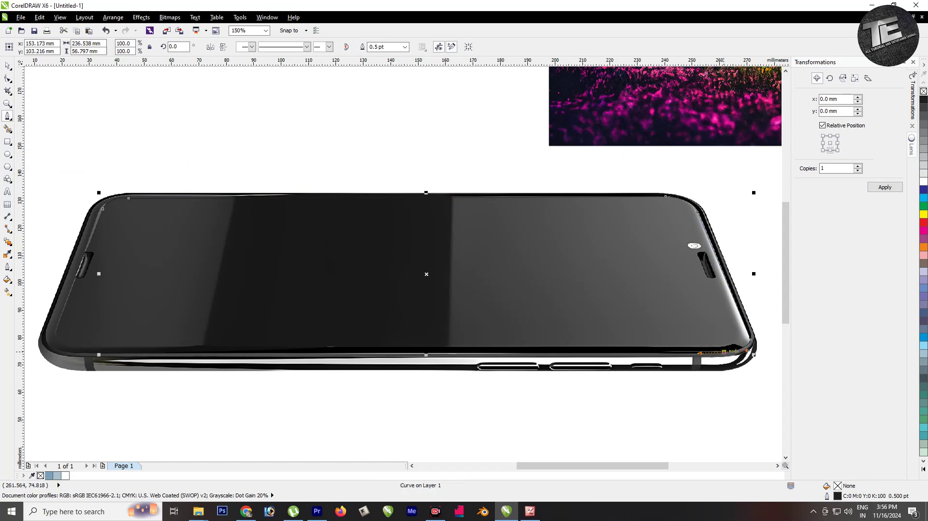
# Step: Finish tracing the phone screen's outline along its lower edge and lower-left corner, closing the path, and deselect it
pyautogui.click(724, 352)
pyautogui.click(96, 352)
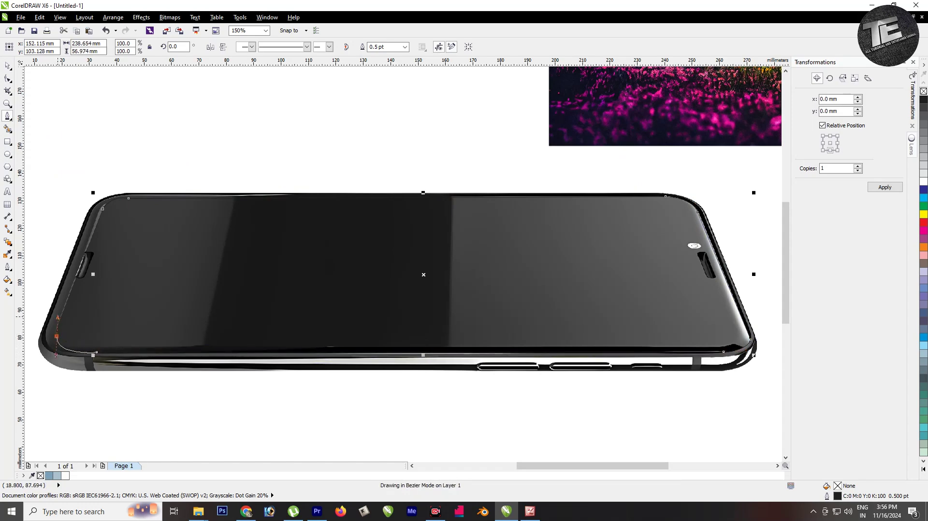
pyautogui.click(52, 351)
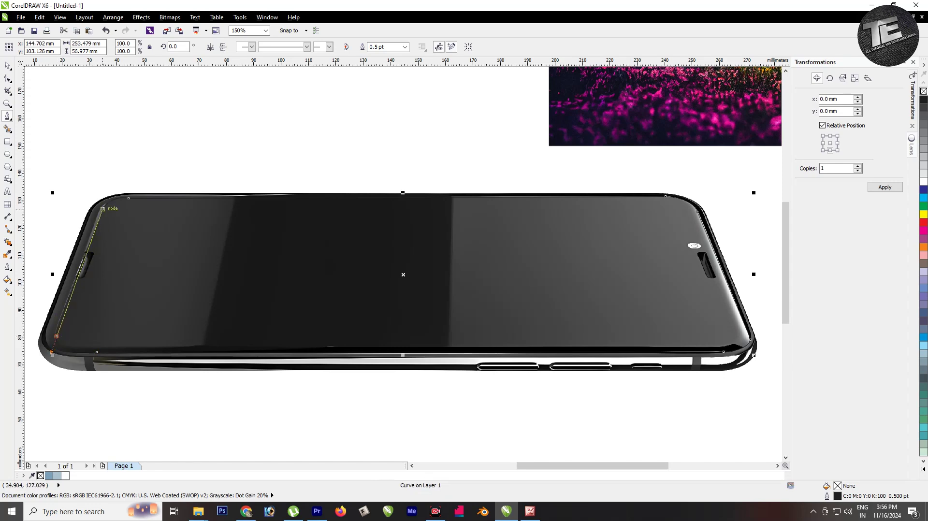
pyautogui.press('space')
pyautogui.press('Tab')
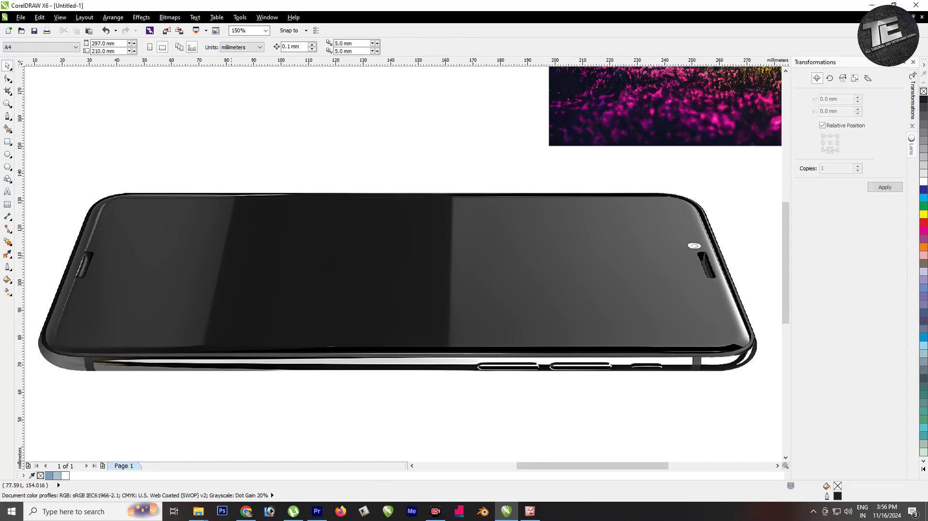
# Step: Place the landscape picture behind the phone, enlarge it to about 268 mm wide, and PowerClip it inside the screen outline
pyautogui.press('F4')
pyautogui.hotkey('shift', 'pagedown')
pyautogui.moveTo(378, 205); pyautogui.dragTo(386, 167)
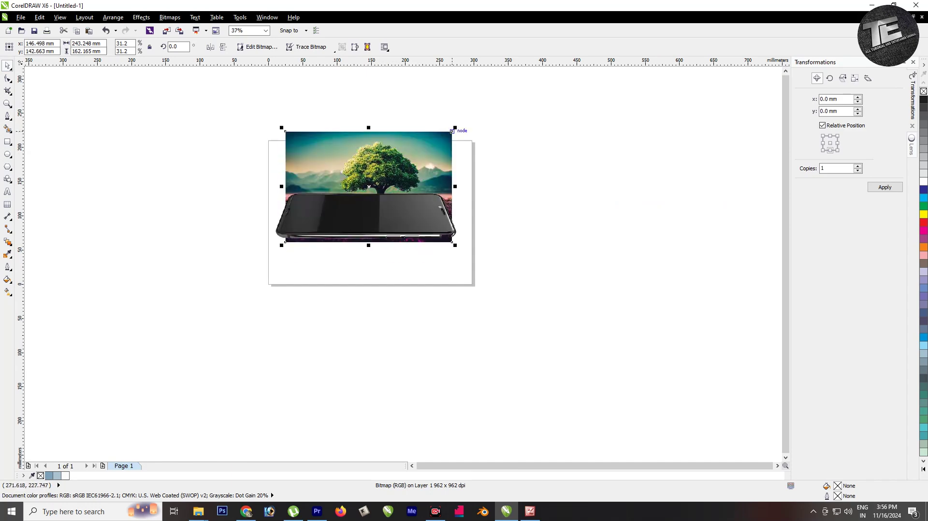
pyautogui.moveTo(451, 130); pyautogui.dragTo(459, 121)
pyautogui.rightClick(372, 145)
pyautogui.click(386, 150)
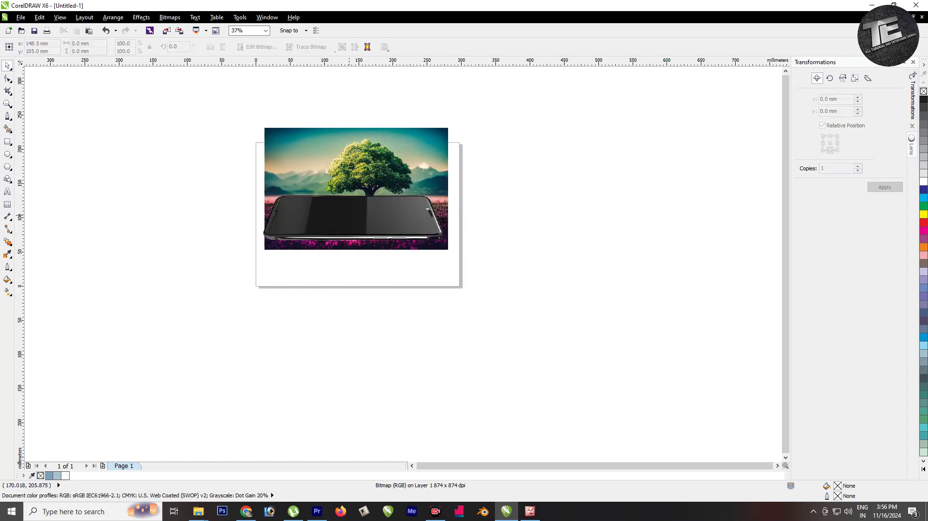
pyautogui.click(356, 213)
# Step: Copy the landscape picture from the PowerClip contents and paste it in the same position over the phone
pyautogui.keyDown('ctrl'); pyautogui.click(356, 188); pyautogui.keyUp('ctrl')
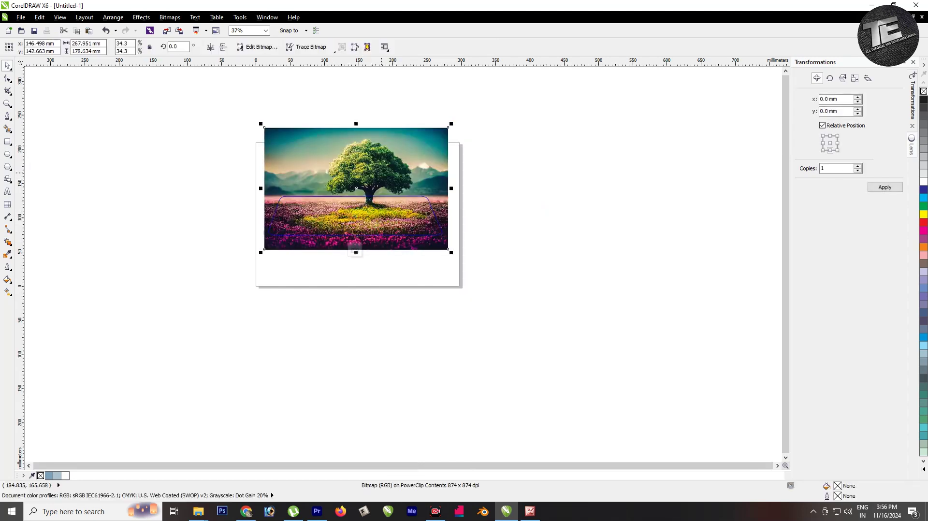
pyautogui.click(356, 251)
pyautogui.hotkey('ctrl', 'z')
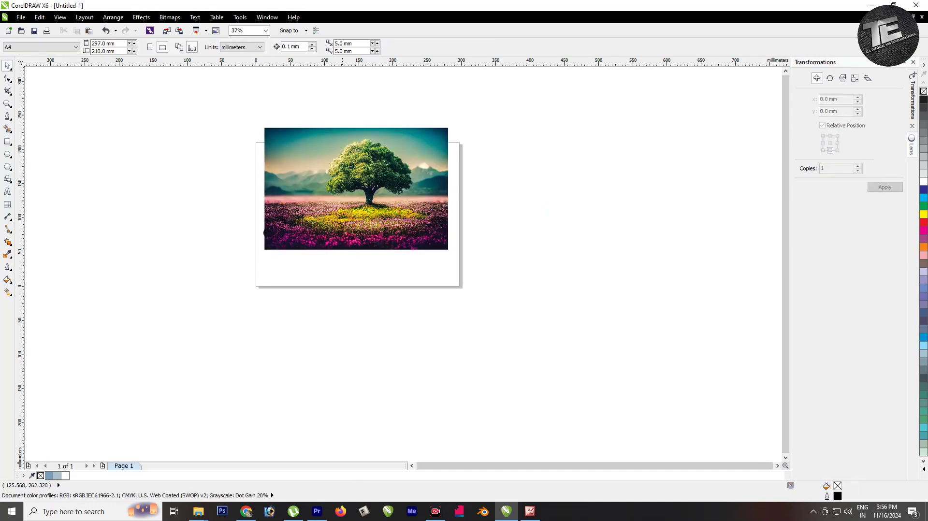
# Step: Start tracing the tree with a Bezier curve from the trunk along the underside of the canopy's left half
pyautogui.scroll(2, 371, 133)
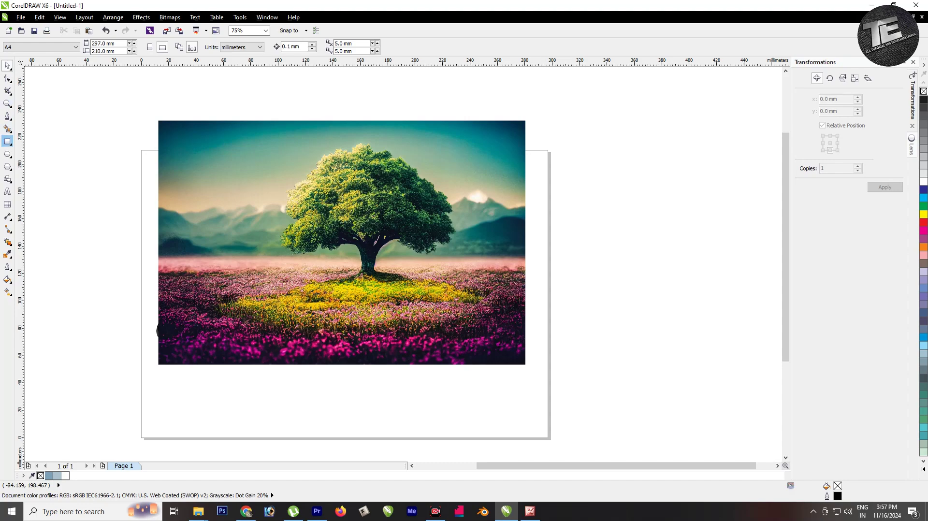
pyautogui.click(7, 116)
pyautogui.scroll(4, 324, 209)
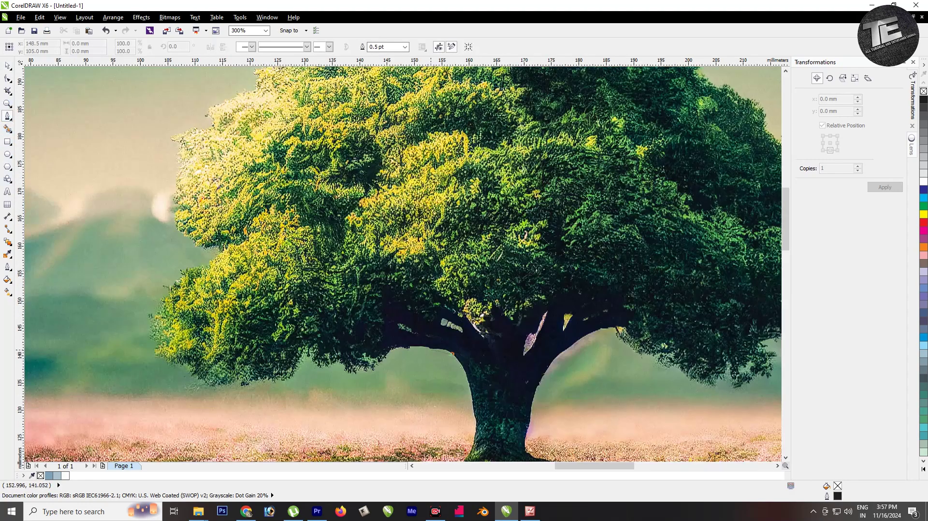
pyautogui.moveTo(430, 349); pyautogui.dragTo(409, 346)
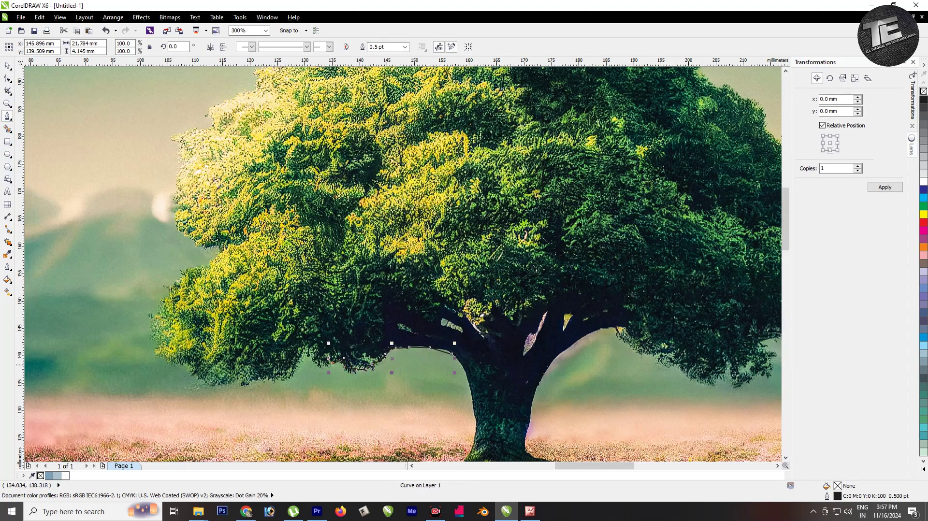
pyautogui.moveTo(296, 367); pyautogui.dragTo(273, 378)
pyautogui.moveTo(216, 385); pyautogui.dragTo(191, 384)
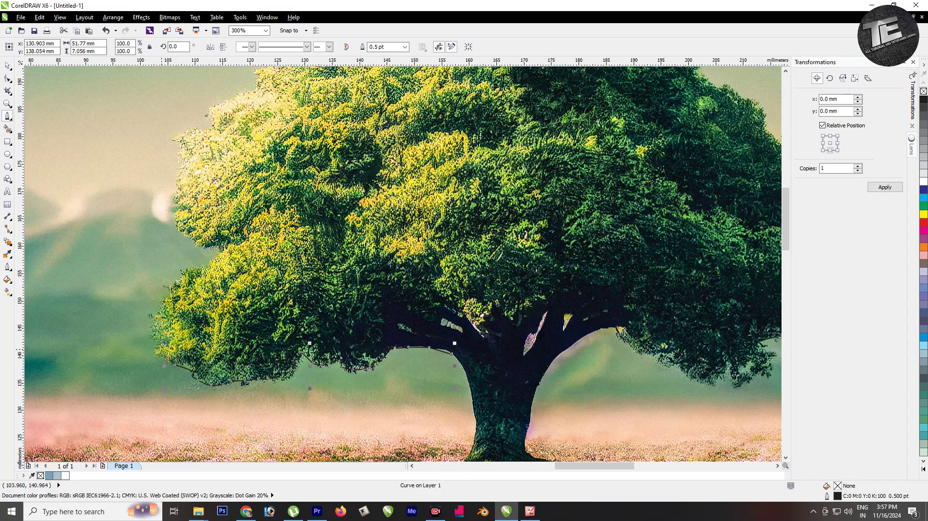
pyautogui.hotkey('ctrl', 'z')
# Step: Continue the Bezier outline up the left edge of the tree canopy toward the crown
pyautogui.click(153, 321)
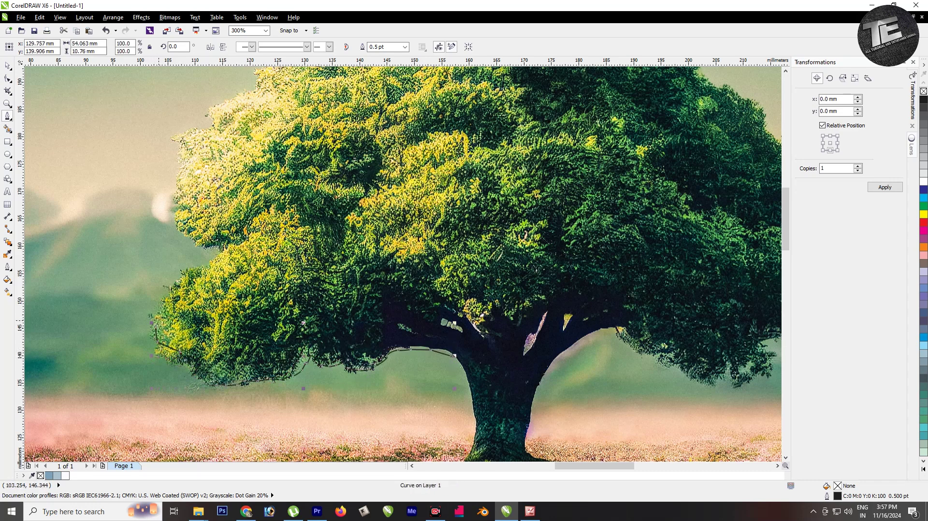
pyautogui.click(186, 275)
pyautogui.click(212, 241)
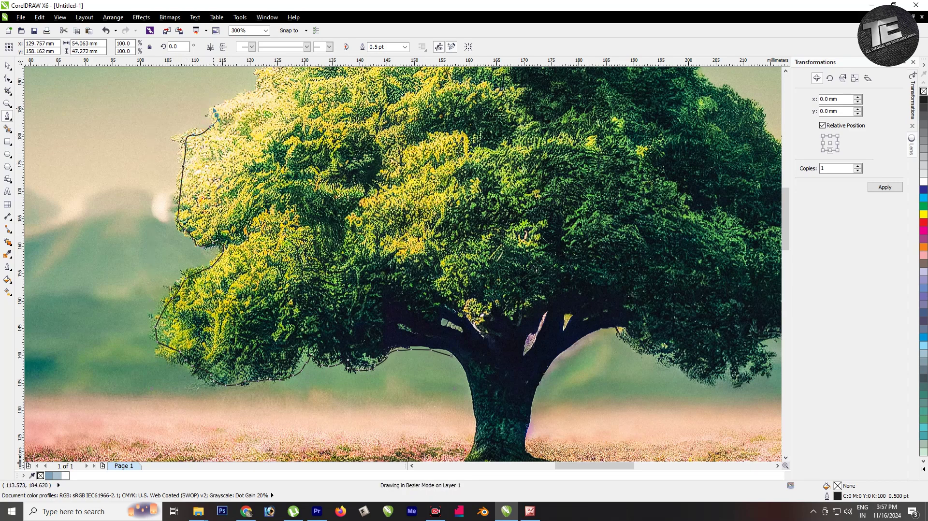
pyautogui.click(255, 90)
pyautogui.press('space')
pyautogui.scroll(-4, 313, 94)
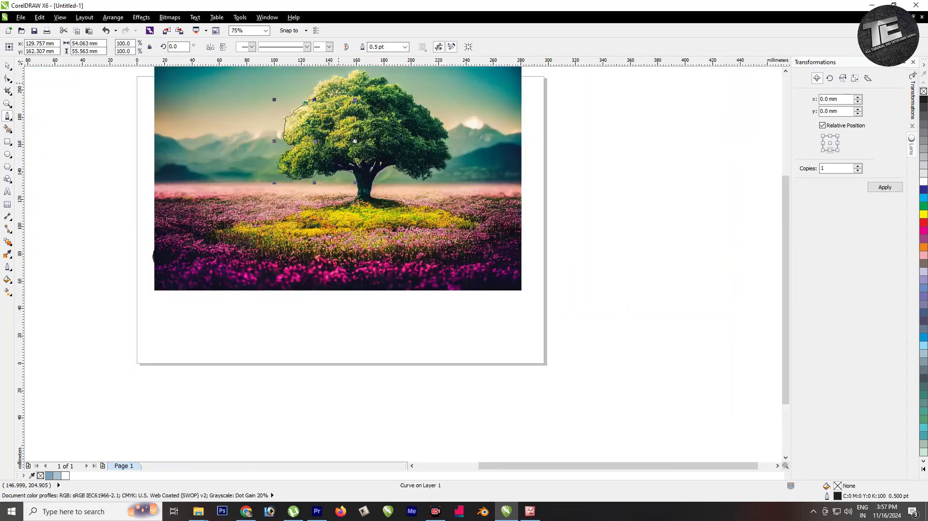
pyautogui.scroll(4, 176, 229)
pyautogui.click(224, 180)
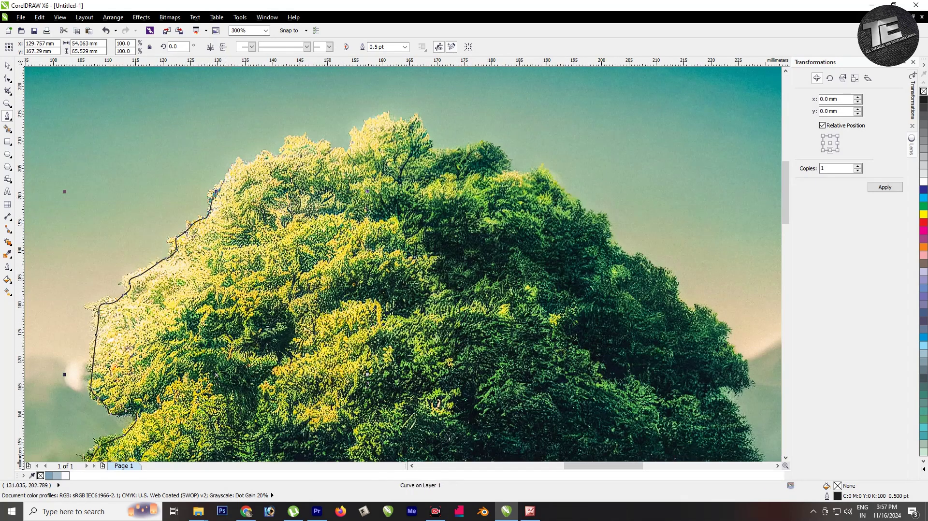
# Step: Trace the Bezier outline across the top of the tree crown
pyautogui.click(345, 156)
pyautogui.click(362, 125)
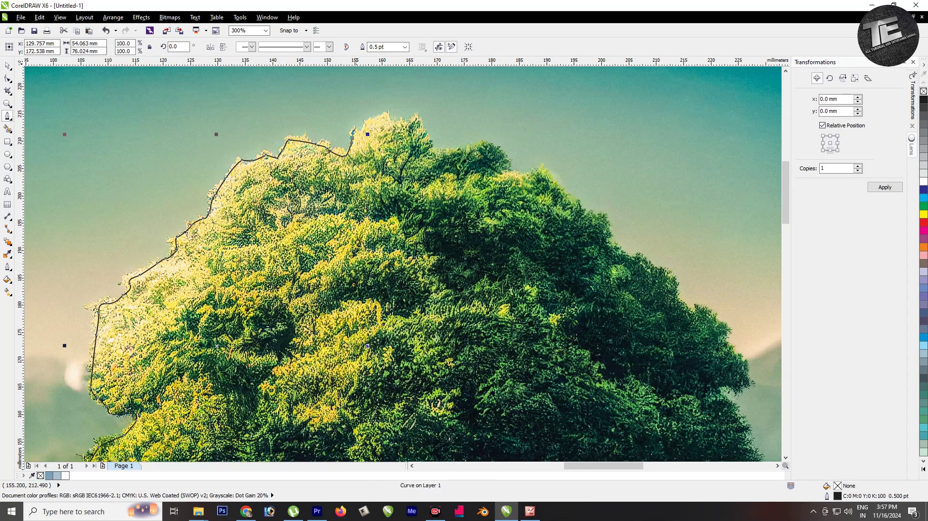
pyautogui.click(386, 116)
pyautogui.click(403, 120)
pyautogui.click(416, 116)
pyautogui.click(430, 145)
pyautogui.click(504, 159)
pyautogui.click(505, 173)
pyautogui.click(534, 177)
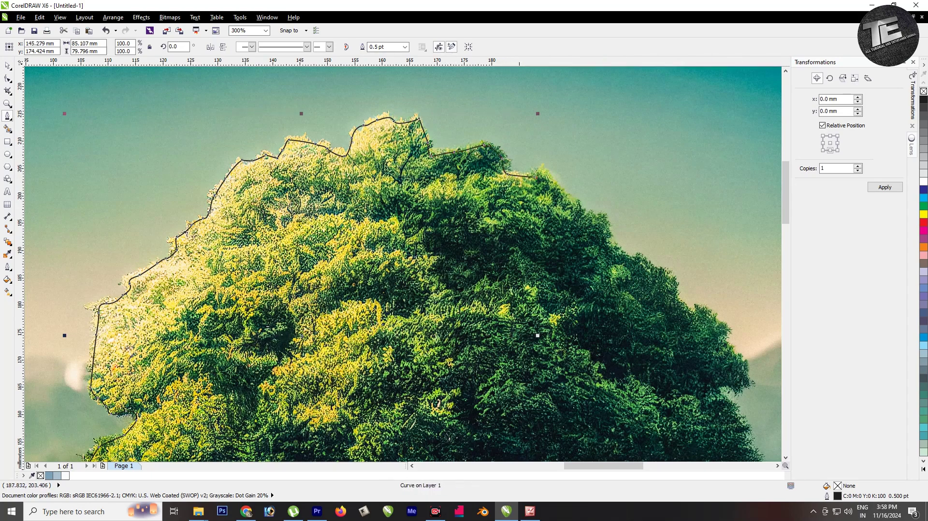
# Step: Trace down the canopy's right edge and around the trunk to close the tree outline
pyautogui.click(555, 189)
pyautogui.click(573, 205)
pyautogui.click(586, 214)
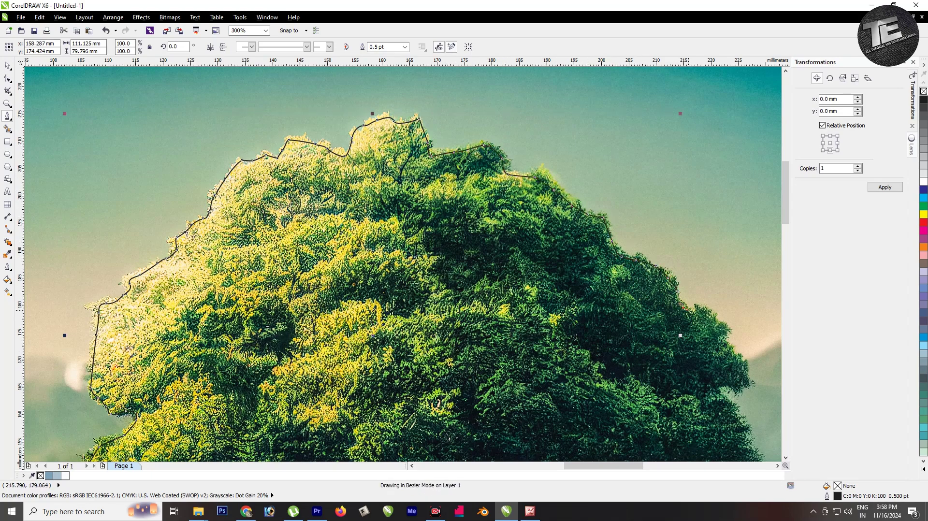
pyautogui.click(739, 373)
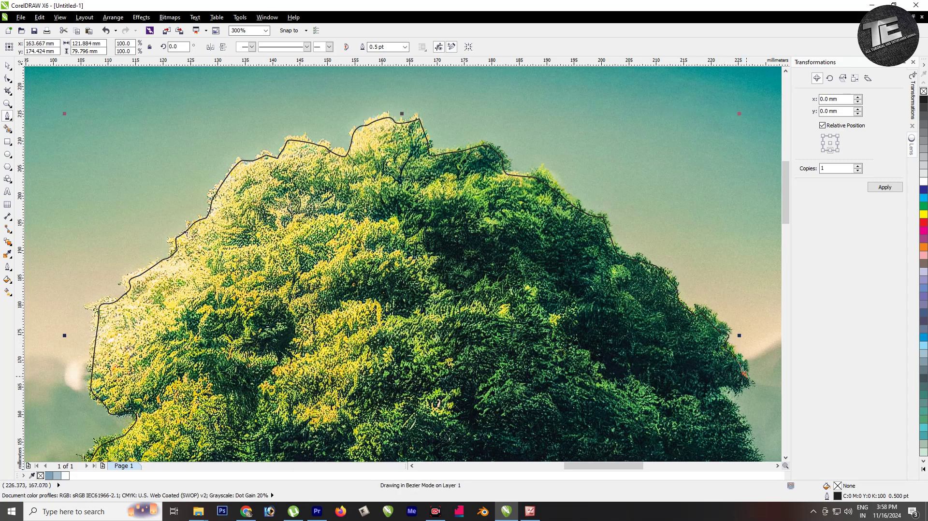
pyautogui.click(737, 430)
pyautogui.scroll(-4, 737, 430)
pyautogui.scroll(2, 597, 352)
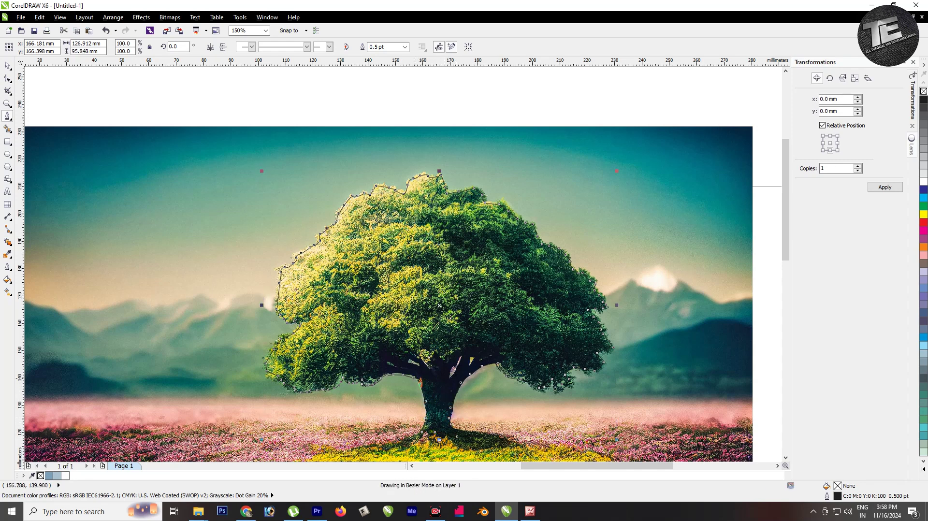
# Step: Intersect the landscape picture with the tree outline to cut out the tree, and move the full picture off the page
pyautogui.press('space')
pyautogui.hotkey('ctrl', 'a')
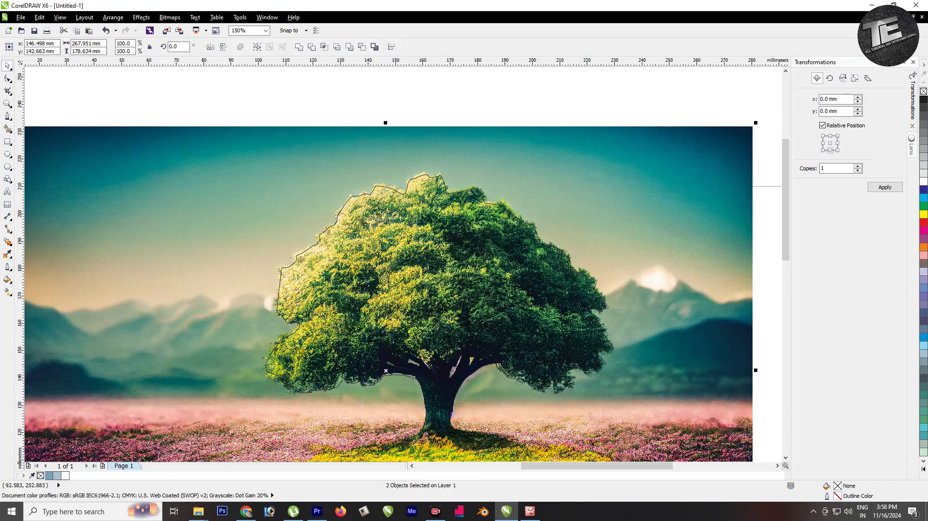
pyautogui.click(385, 371)
pyautogui.scroll(-5, 385, 371)
pyautogui.moveTo(362, 263); pyautogui.dragTo(137, 148)
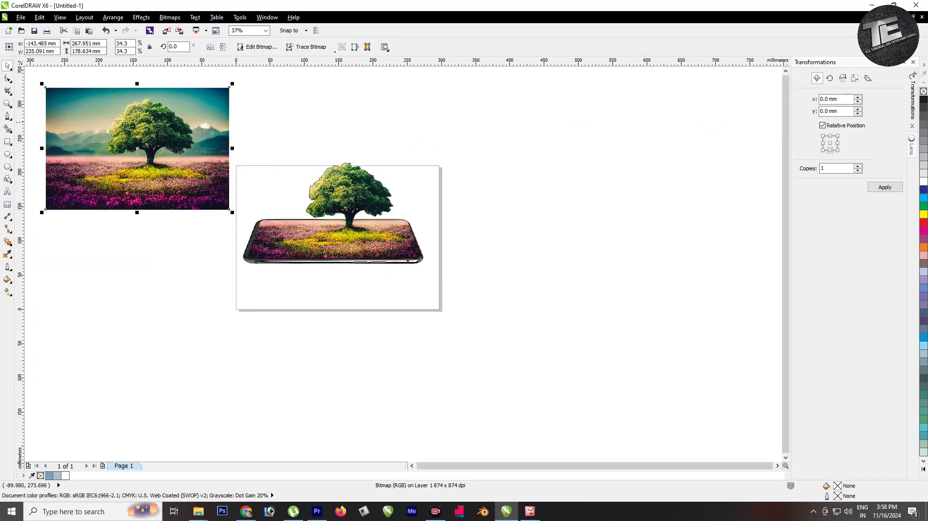
# Step: Delete the full landscape picture and remove the traced outline from around the cut-out tree
pyautogui.press('Delete')
pyautogui.scroll(3, 348, 166)
pyautogui.moveTo(347, 166); pyautogui.dragTo(389, 104)
pyautogui.press('Escape')
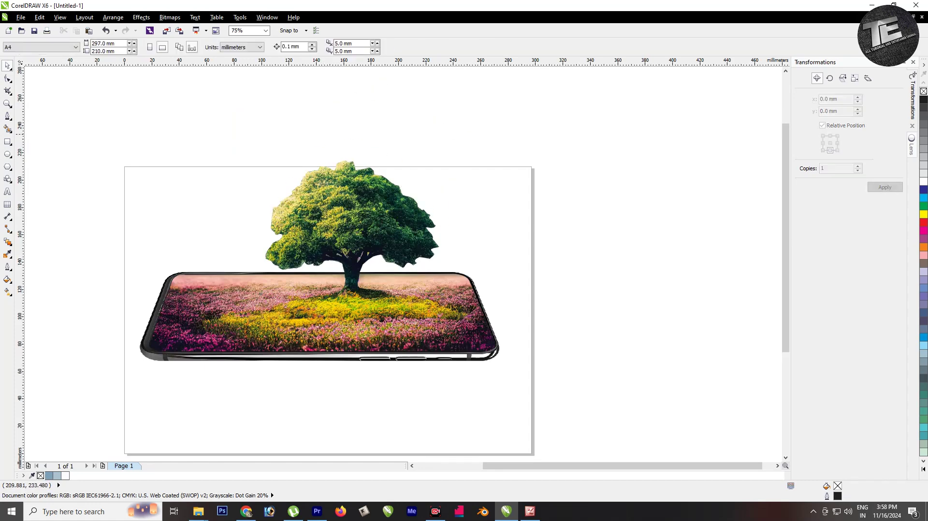
# Step: Move the phone and tree artwork down so it fits inside the page
pyautogui.scroll(-3, 229, 183)
pyautogui.scroll(3, 285, 247)
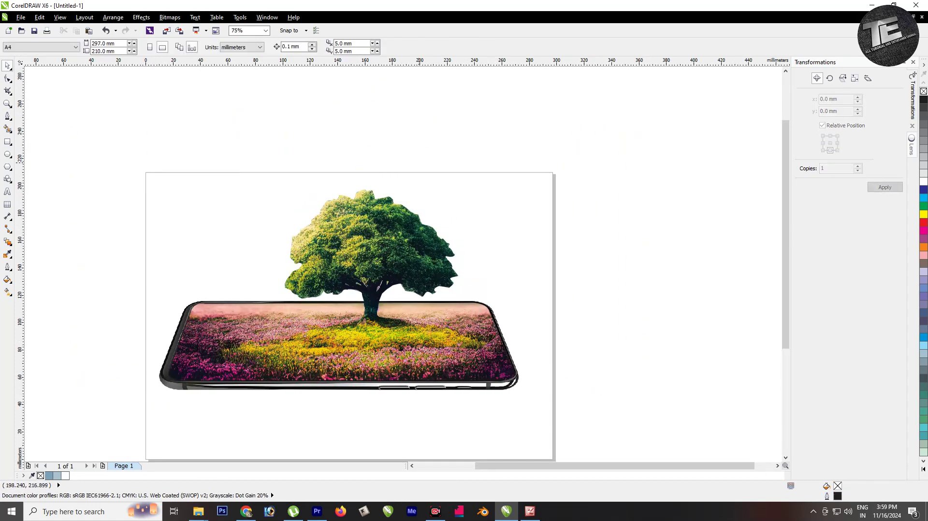
pyautogui.scroll(-3, 377, 271)
pyautogui.scroll(2, 399, 255)
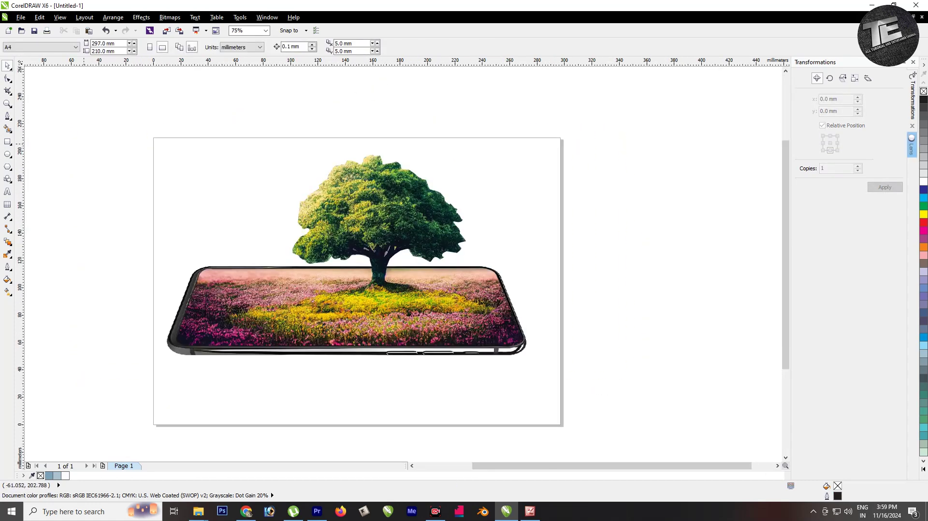
# Step: Add a page-sized background rectangle and fill it with yellow (R 243, G 216, B 99) sampled from the tree
pyautogui.doubleClick(8, 142)
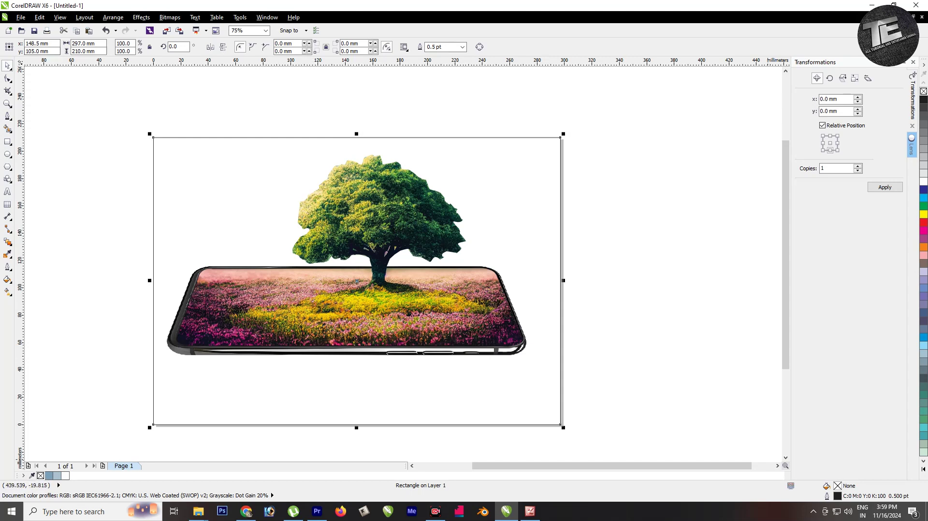
pyautogui.hotkey('shift', 'F11')
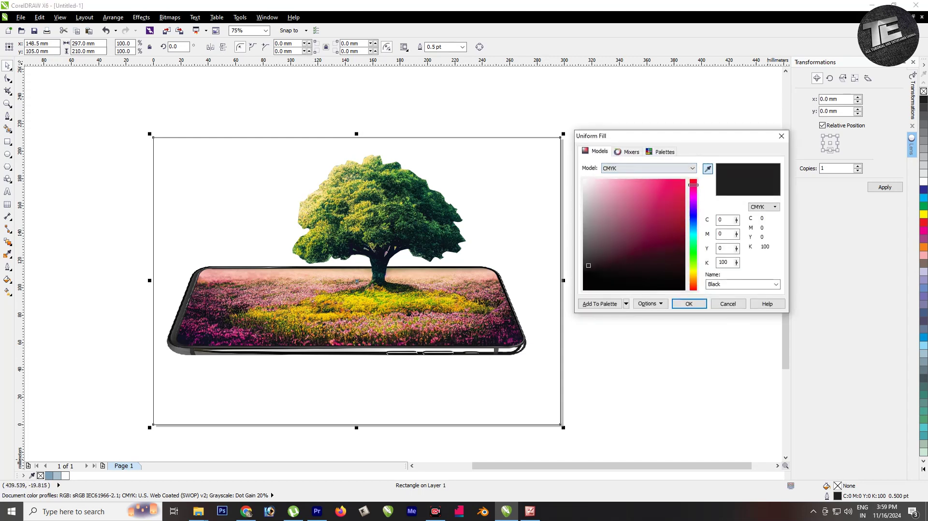
pyautogui.click(314, 223)
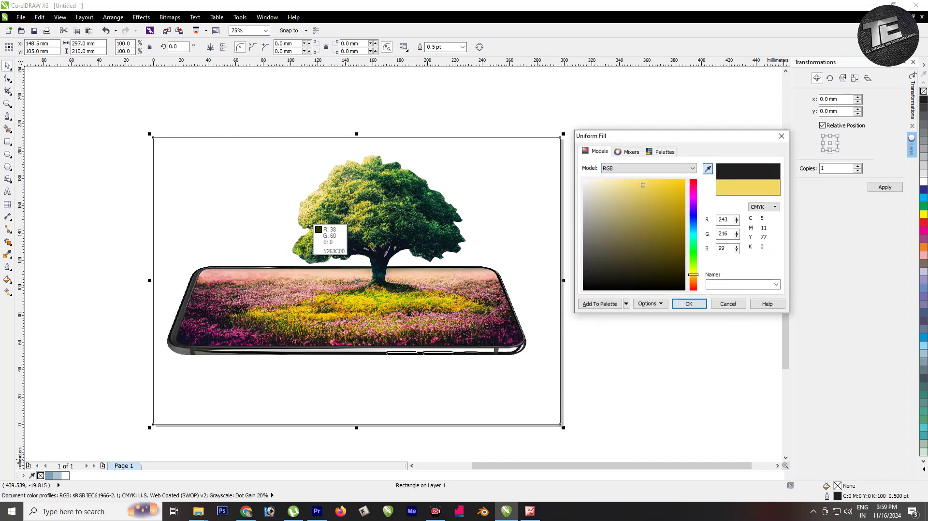
pyautogui.press('Return')
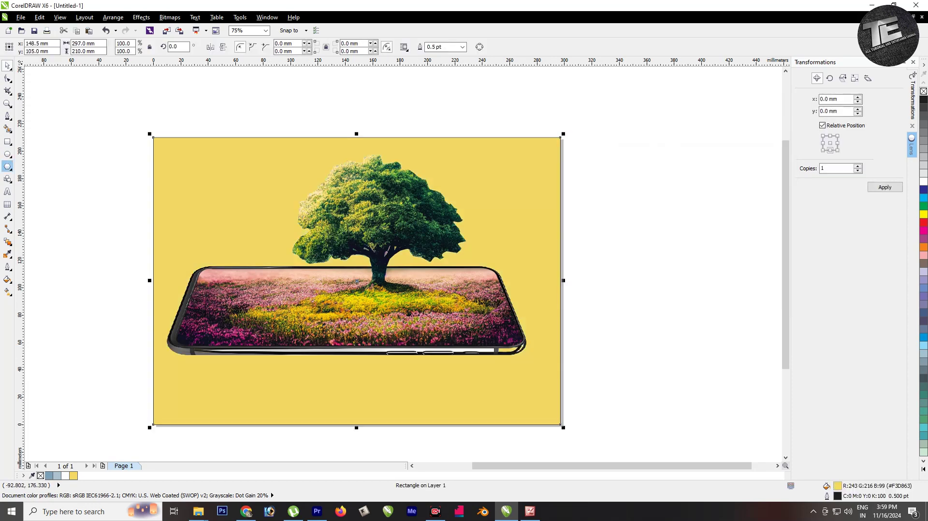
# Step: Draw an ellipse about 47 by 43 mm to the left of the tree and fill it with pale yellow sampled from the foliage
pyautogui.press('F7')
pyautogui.moveTo(203, 172); pyautogui.dragTo(268, 232)
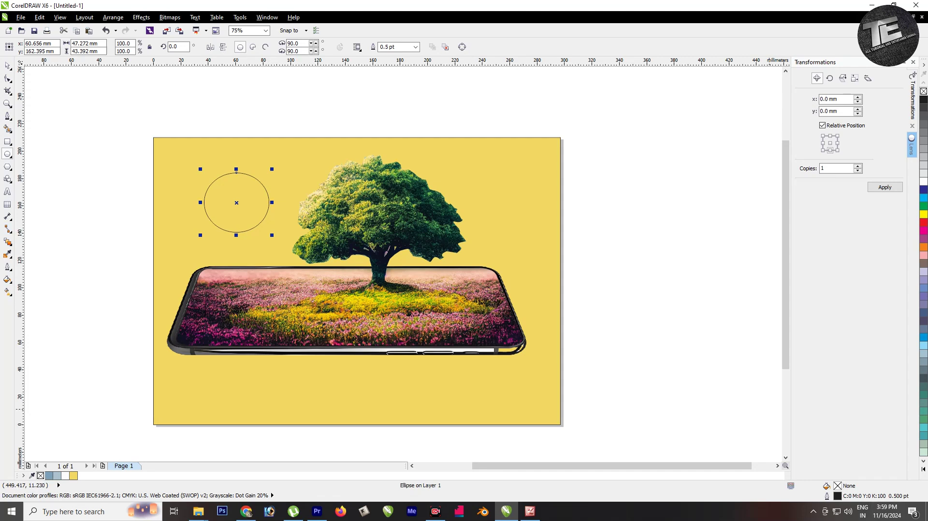
pyautogui.hotkey('shift', 'F11')
pyautogui.click(707, 168)
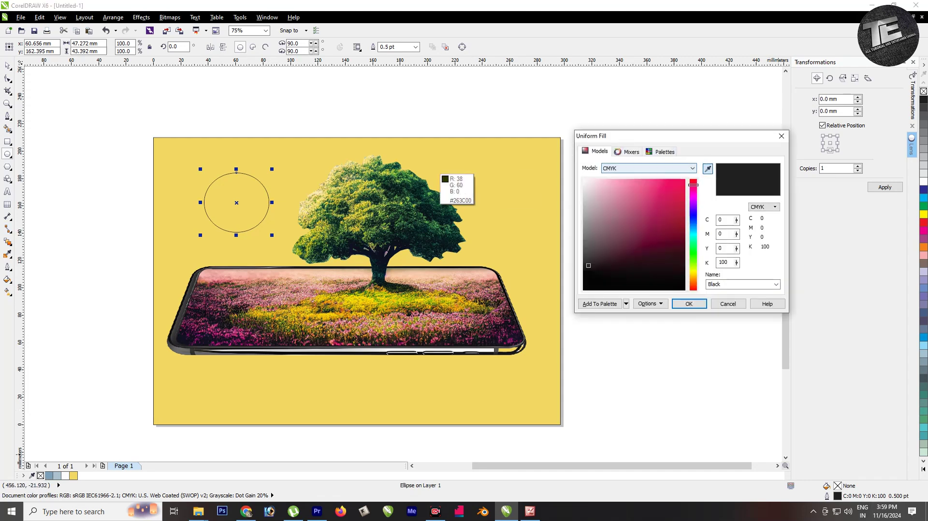
pyautogui.click(334, 210)
pyautogui.press('Return')
pyautogui.press('space')
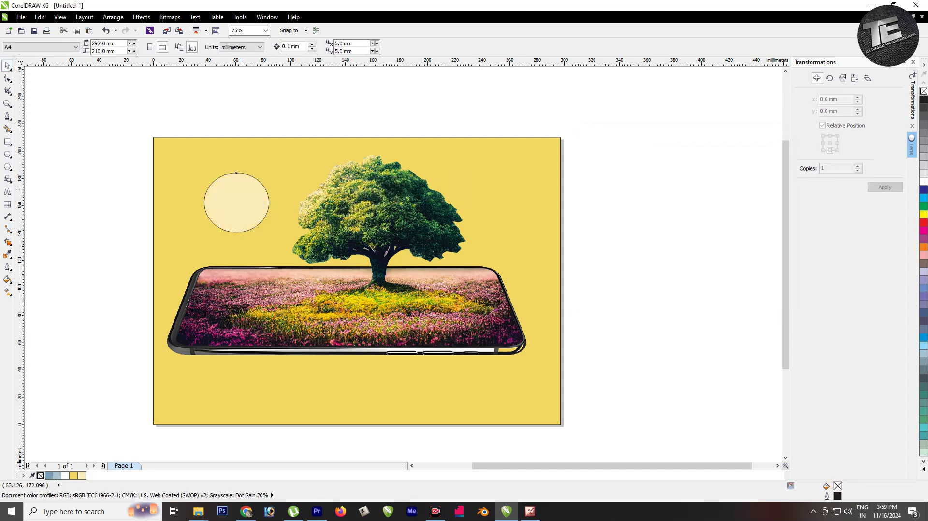
# Step: Remove the ellipse's outline and convert it to a 300 dpi CMYK bitmap with a transparent background
pyautogui.click(415, 47)
pyautogui.click(387, 55)
pyautogui.click(170, 17)
pyautogui.click(197, 29)
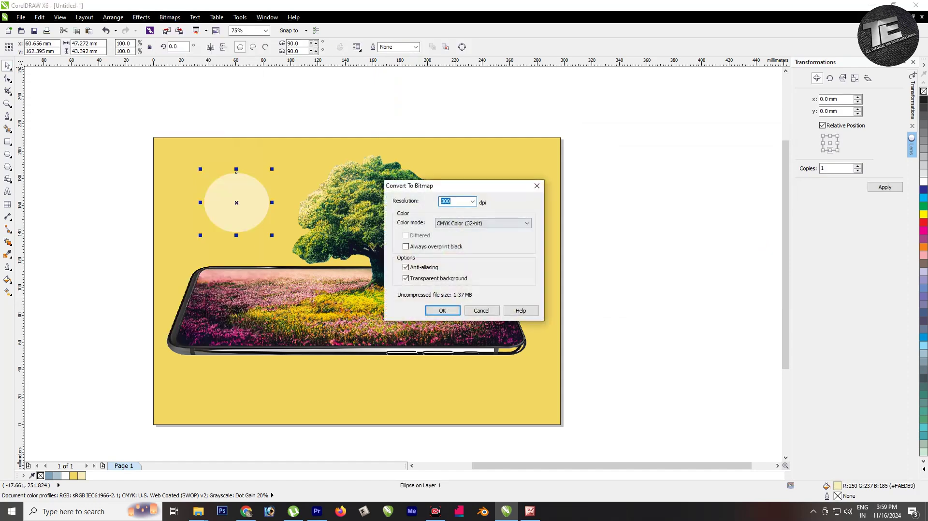
pyautogui.click(443, 310)
# Step: Apply a Gaussian blur with a radius of 76 pixels to the pale yellow ellipse bitmap
pyautogui.click(170, 17)
pyautogui.click(290, 259)
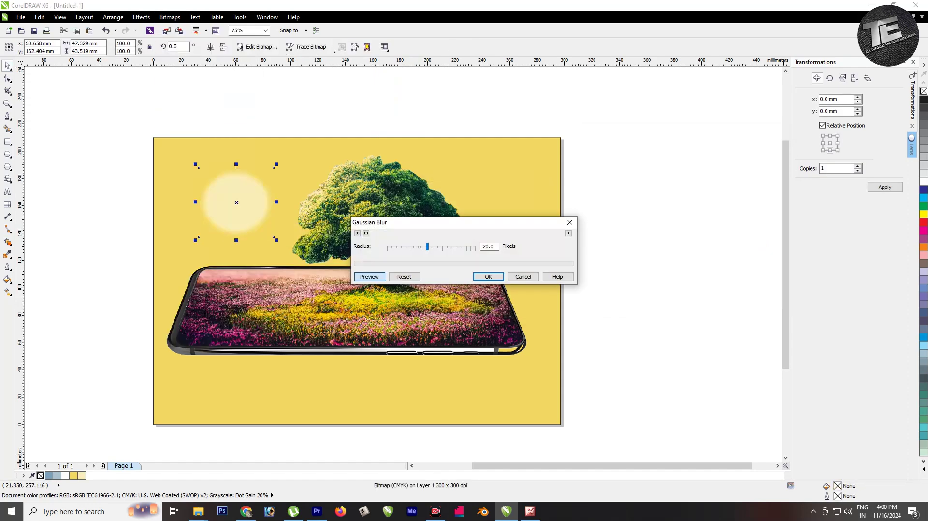
pyautogui.moveTo(427, 247); pyautogui.dragTo(460, 247)
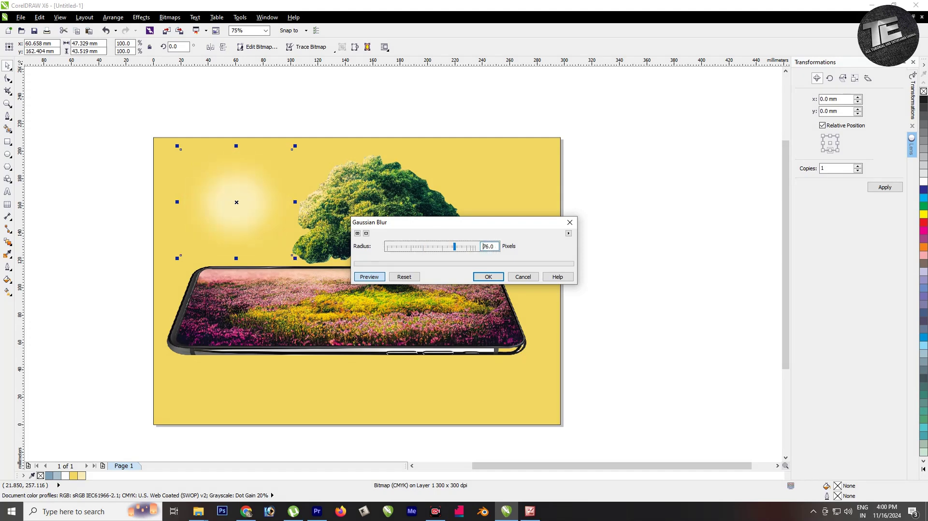
pyautogui.press('Return')
# Step: Move the yellow glow onto the tree, enlarge it, and arrange the phone and tree artwork in front of it
pyautogui.moveTo(258, 173); pyautogui.dragTo(311, 254)
pyautogui.moveTo(349, 226); pyautogui.dragTo(487, 123)
pyautogui.moveTo(73, 129); pyautogui.dragTo(542, 387)
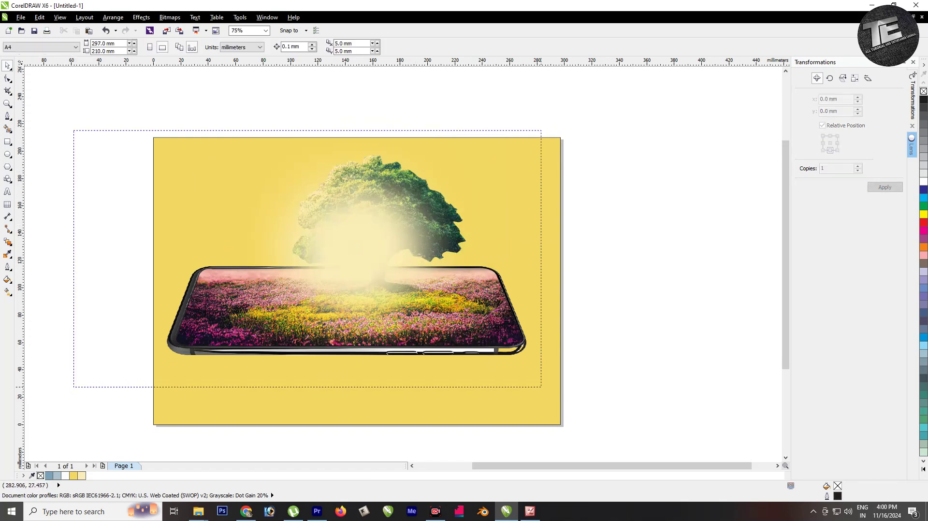
pyautogui.scroll(-2, 639, 324)
pyautogui.moveTo(498, 285); pyautogui.dragTo(241, 151)
pyautogui.moveTo(619, 181); pyautogui.dragTo(381, 352)
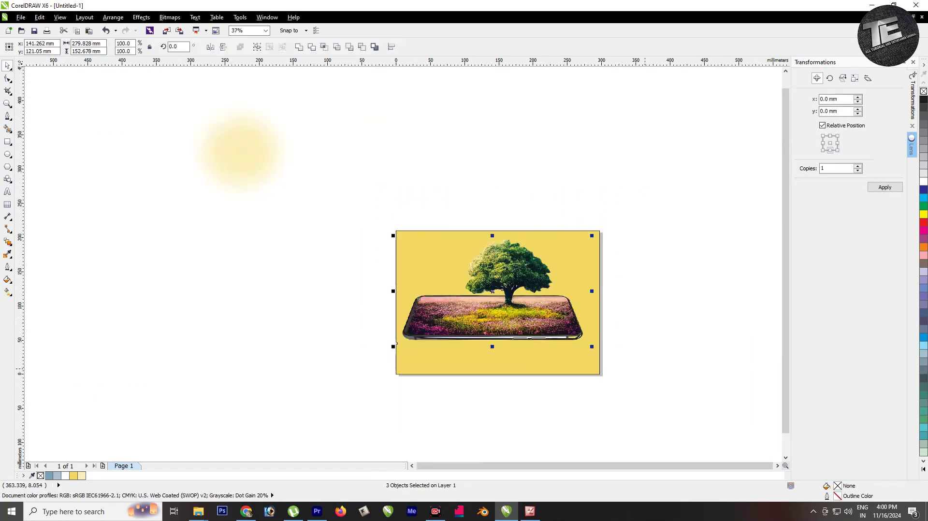
pyautogui.hotkey('ctrl', 'z')
# Step: Enlarge the yellow glow behind the tree to about 262 by 249 mm and center it on the foliage
pyautogui.scroll(2, 532, 260)
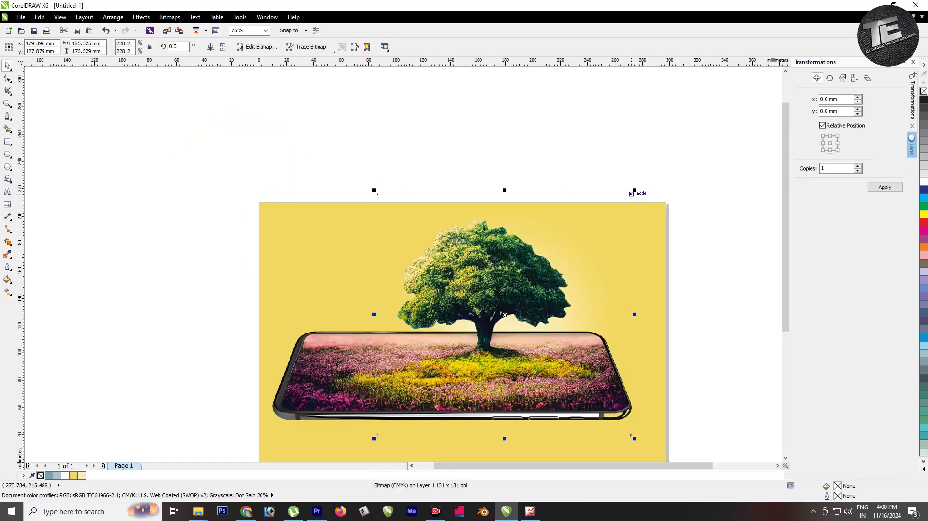
pyautogui.moveTo(634, 191); pyautogui.dragTo(645, 123)
pyautogui.moveTo(570, 120); pyautogui.dragTo(574, 113)
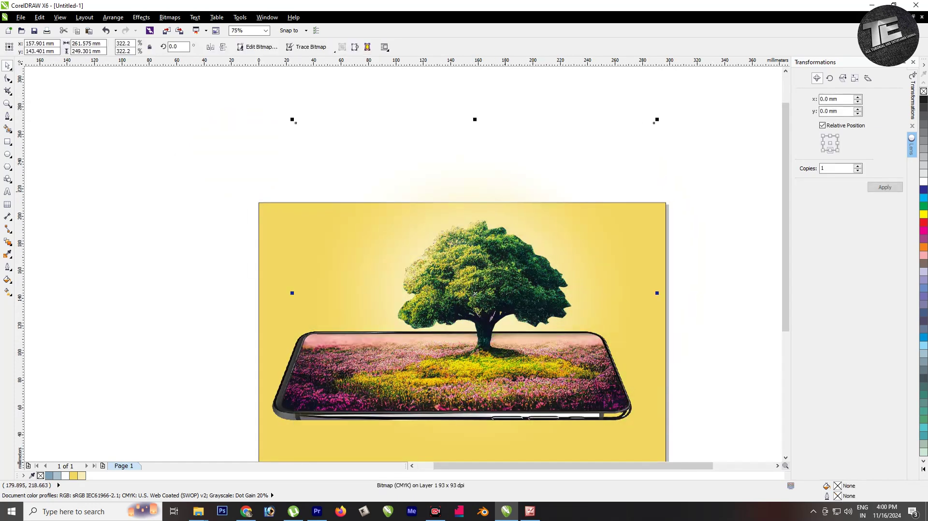
# Step: PowerClip the yellow glow inside the yellow background rectangle
pyautogui.scroll(-2, 540, 212)
pyautogui.rightClick(459, 166)
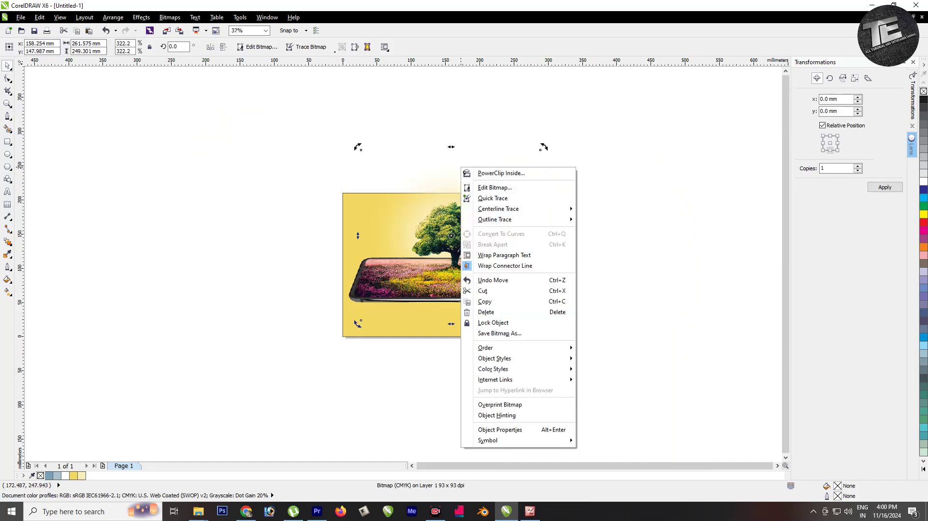
pyautogui.click(478, 191)
pyautogui.click(511, 282)
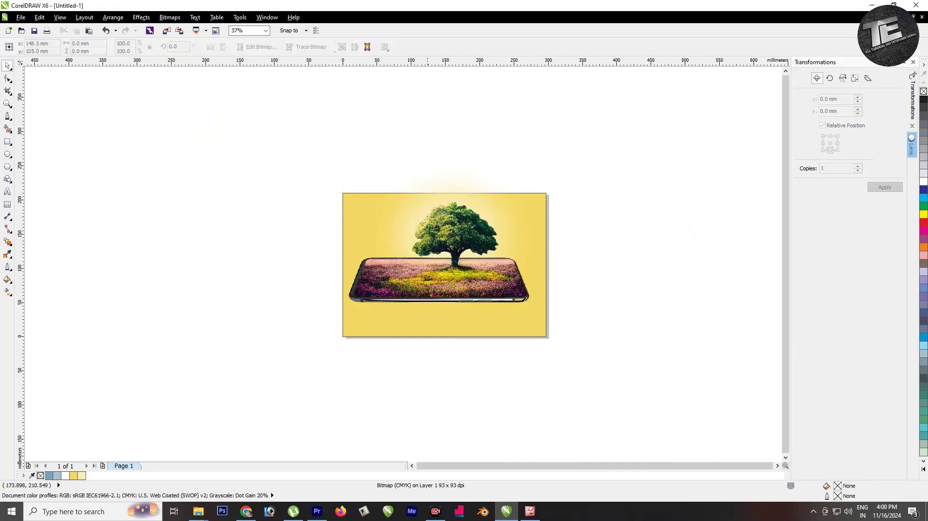
pyautogui.click(512, 255)
# Step: Remove the outline from the background rectangle
pyautogui.scroll(2, 512, 255)
pyautogui.click(462, 47)
pyautogui.click(432, 56)
pyautogui.scroll(-2, 435, 179)
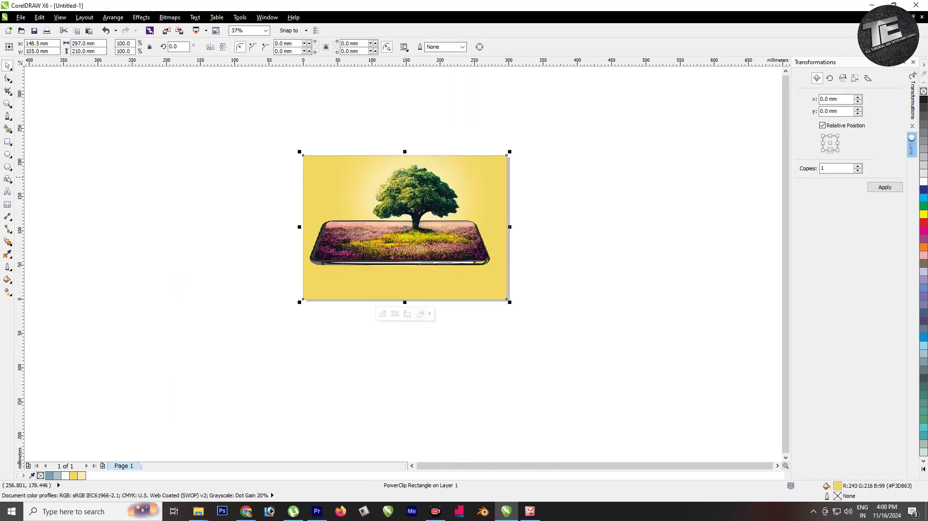
# Step: Try filling the background rectangle with dark green (R 19, G 73, B 39) sampled from the tree
pyautogui.hotkey('shift', 'F11')
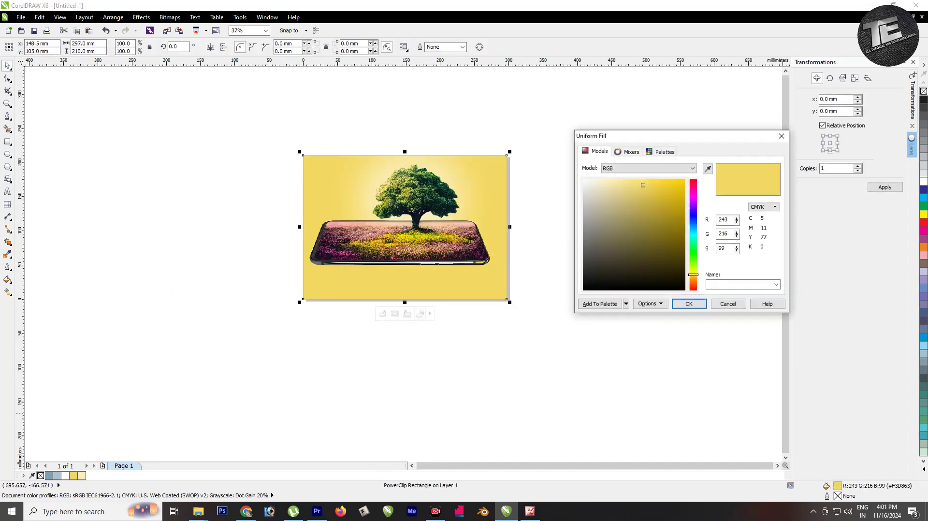
pyautogui.click(707, 168)
pyautogui.click(437, 189)
pyautogui.press('Return')
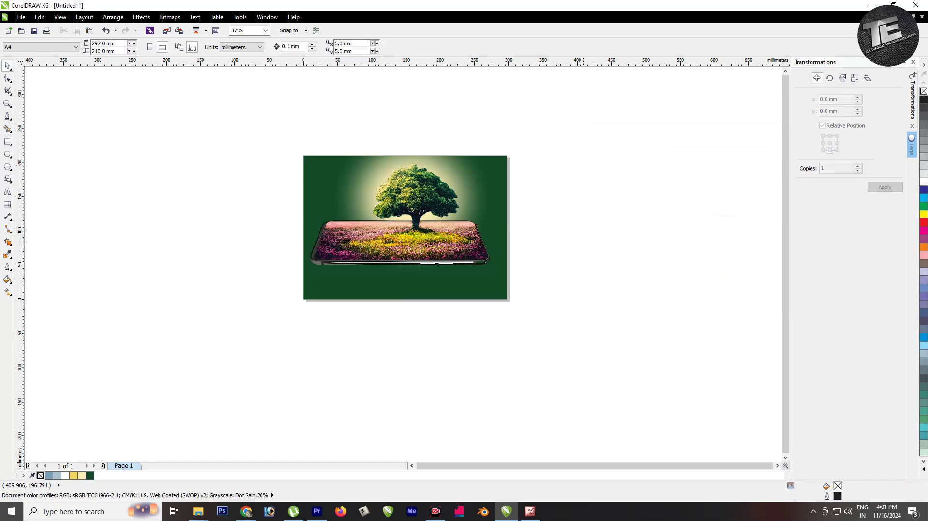
pyautogui.hotkey('ctrl', 'z')
pyautogui.press('Escape')
# Step: Draw an ellipse about 102 by 89 mm beside the page, fill it with dark green, and remove its outline
pyautogui.moveTo(88, 204); pyautogui.dragTo(163, 269)
pyautogui.click(90, 475)
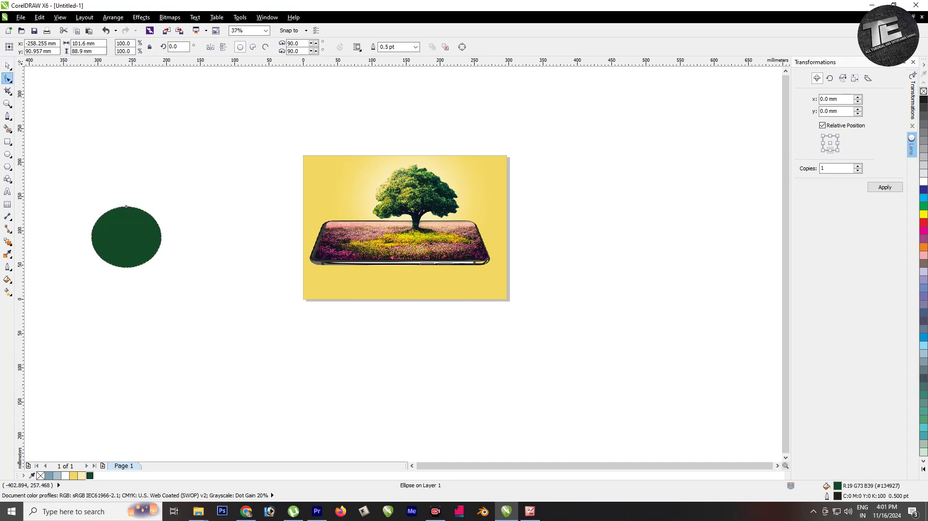
pyautogui.click(415, 47)
pyautogui.click(393, 55)
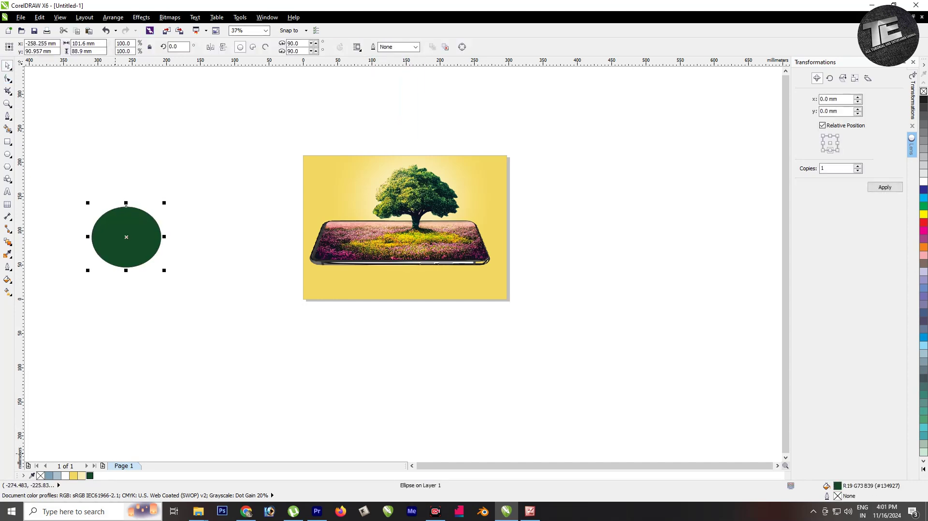
# Step: Fill the background rectangle with blue-gray (R 124, G 160, B 184)
pyautogui.press('Escape')
pyautogui.click(319, 290)
pyautogui.click(49, 475)
pyautogui.click(170, 113)
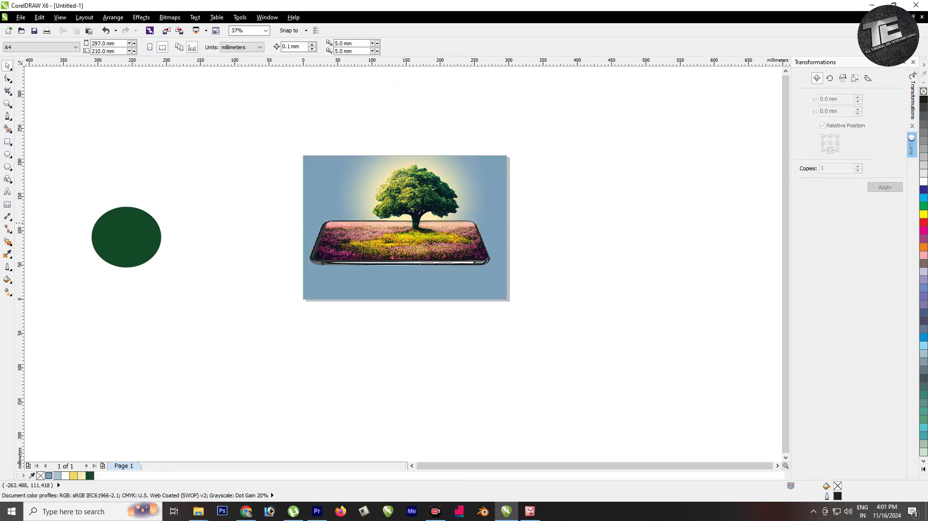
# Step: Fill the ellipse beside the page with R 172, G 194, B 207 and convert it to a 300 dpi CMYK bitmap with a transparent background
pyautogui.click(126, 237)
pyautogui.click(57, 474)
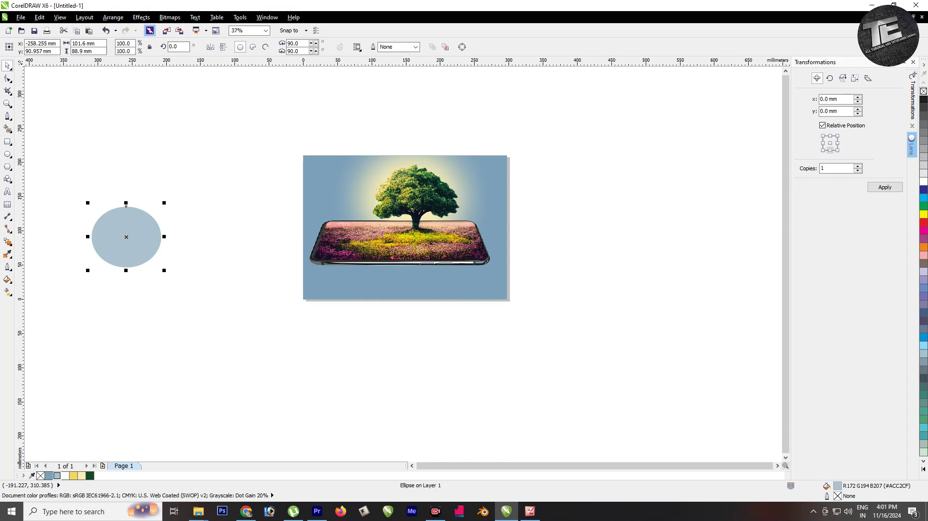
pyautogui.click(141, 17)
pyautogui.click(184, 29)
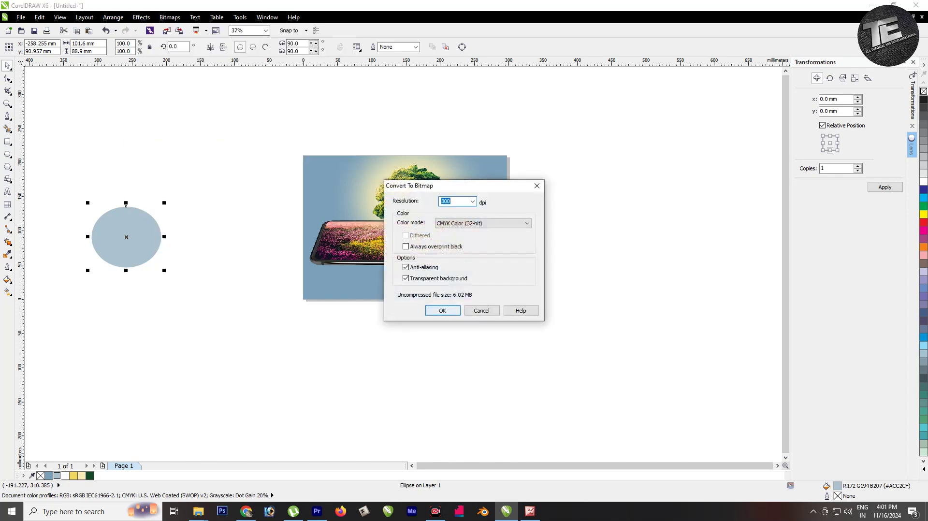
pyautogui.press('Return')
# Step: Apply a Gaussian blur with a radius of 130 pixels to the pale blue ellipse bitmap
pyautogui.click(170, 17)
pyautogui.moveTo(193, 228)
pyautogui.click(300, 238)
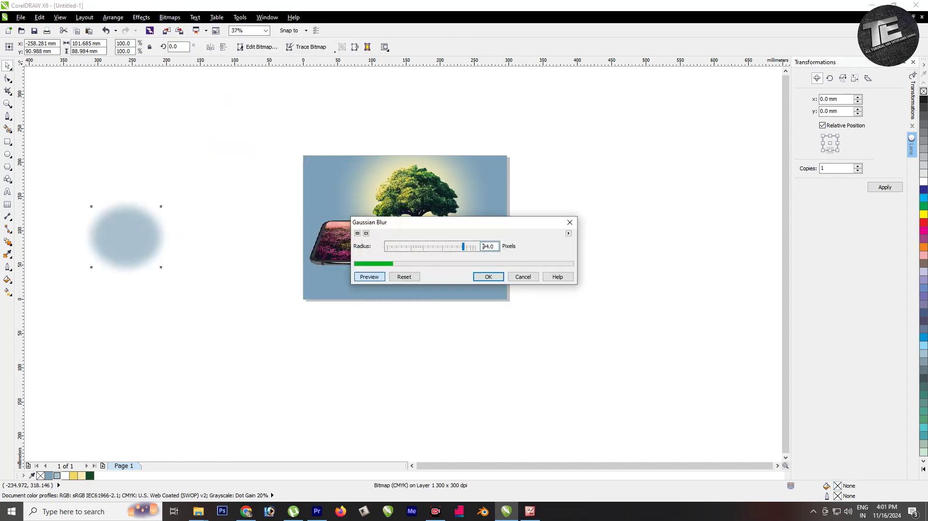
pyautogui.moveTo(463, 247); pyautogui.dragTo(468, 246)
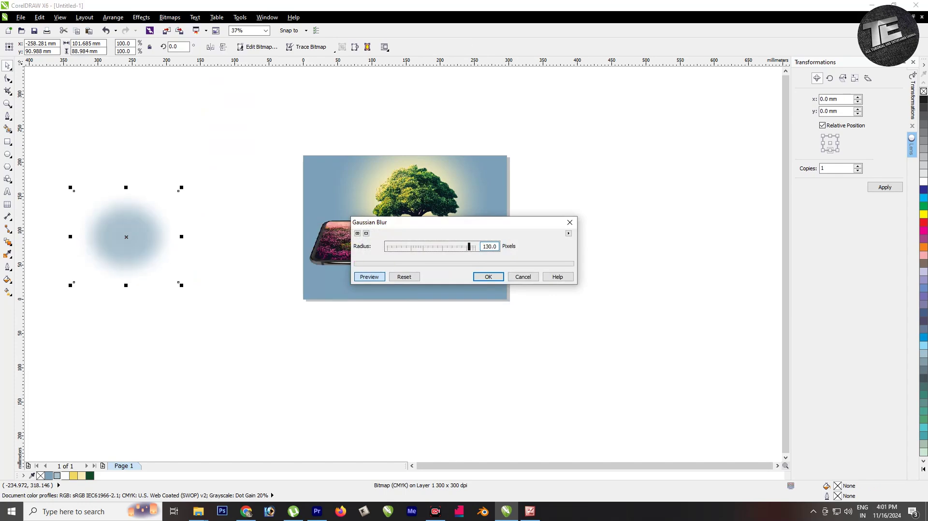
pyautogui.press('Return')
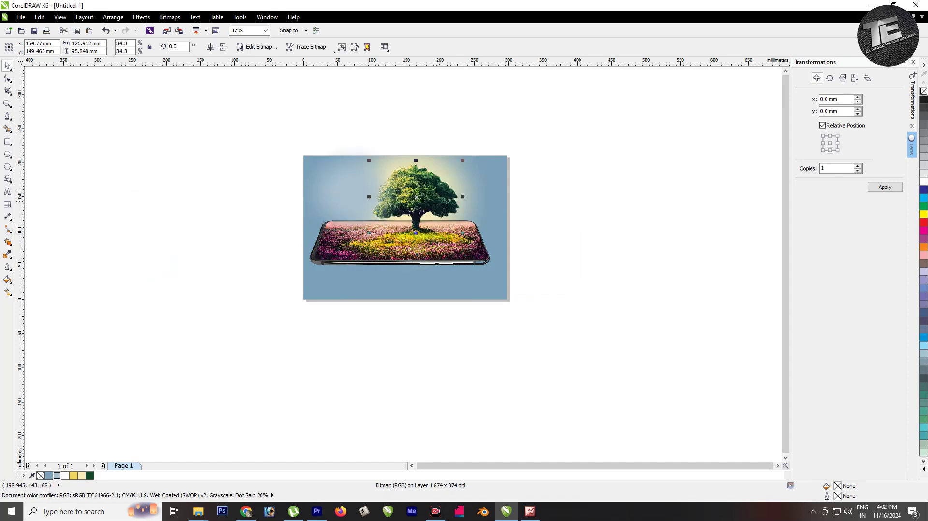
# Step: Undo the trial placement of the pale blue glow behind the tree
pyautogui.hotkey('ctrl', 'z')
pyautogui.hotkey('ctrl', 'shift', 'z')
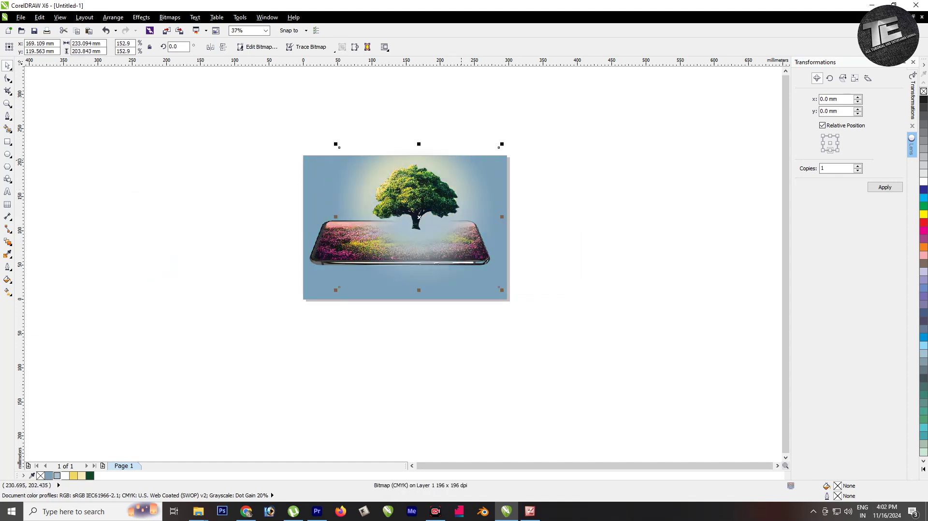
pyautogui.hotkey('ctrl', 'z')
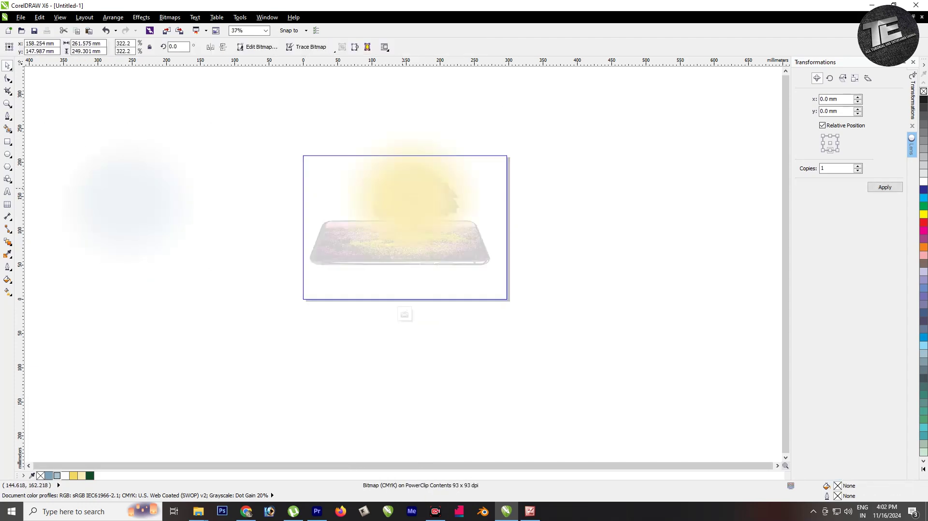
# Step: Replace the yellow glow in the background's PowerClip with the pale blue glow, enlarged to about 361 by 315 mm
pyautogui.rightClick(305, 163)
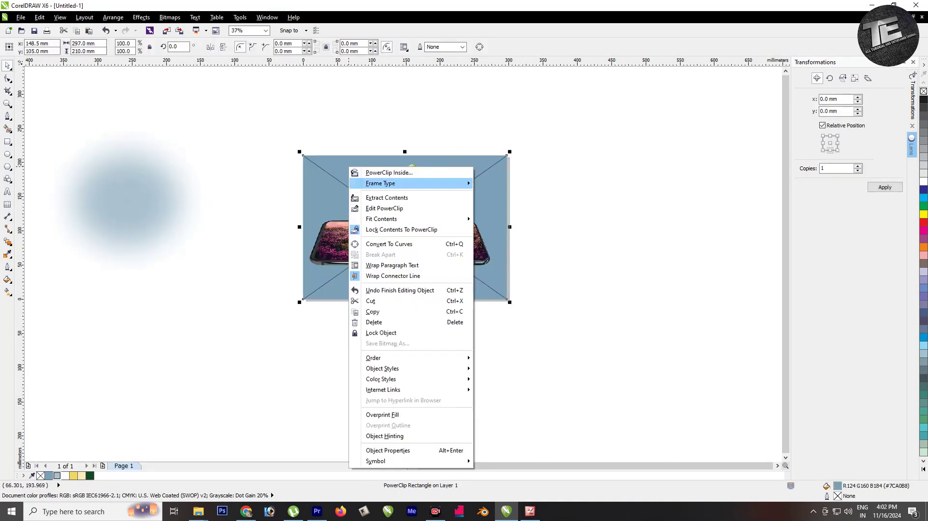
pyautogui.click(353, 172)
pyautogui.rightClick(130, 201)
pyautogui.click(165, 209)
pyautogui.click(405, 227)
pyautogui.click(382, 313)
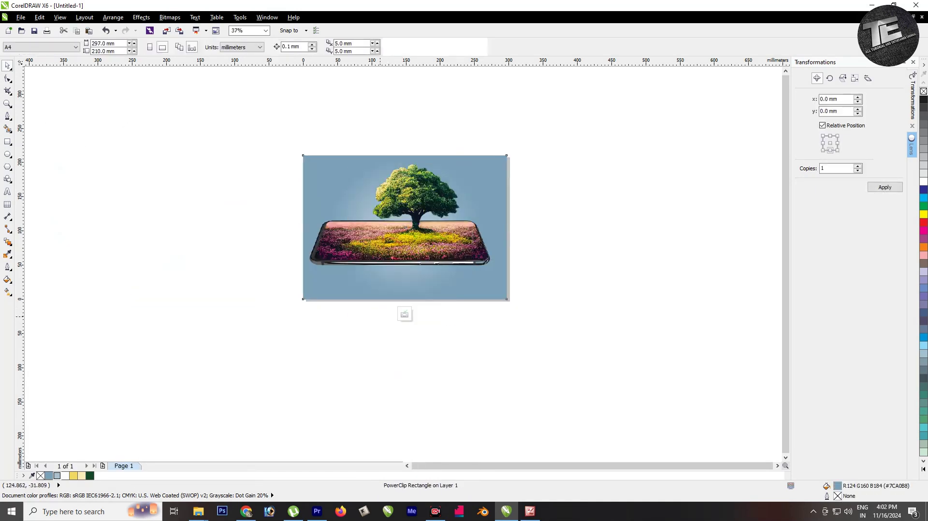
pyautogui.click(404, 314)
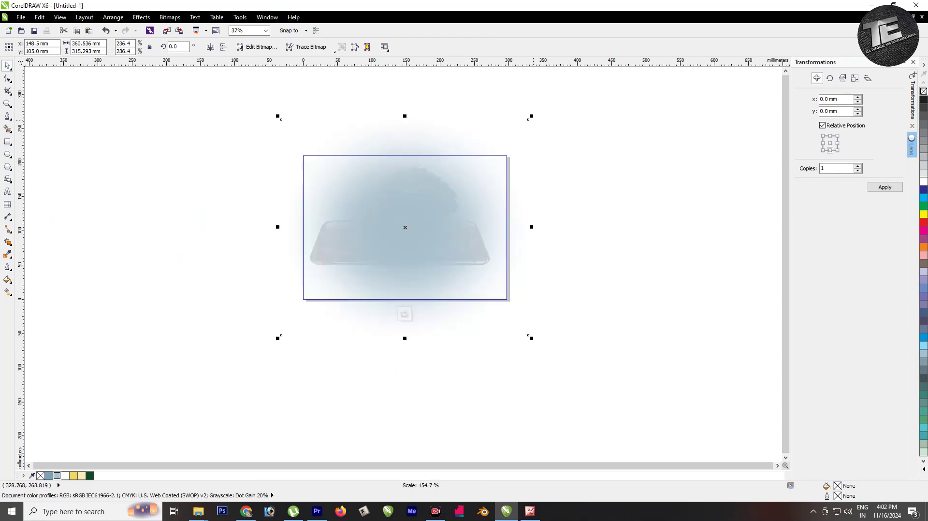
pyautogui.click(275, 301)
# Step: Place an ellipse about 71 by 64 mm, filled near-white (R 253, G 253, B 253) without outline, over the page's upper-left edge
pyautogui.moveTo(157, 177)
pyautogui.mouseDown()
pyautogui.moveTo(222, 234)
pyautogui.moveTo(207, 222)
pyautogui.moveTo(210, 228)
pyautogui.moveTo(295, 276)
pyautogui.moveTo(312, 185)
pyautogui.mouseUp()
pyautogui.click(415, 47)
pyautogui.click(396, 56)
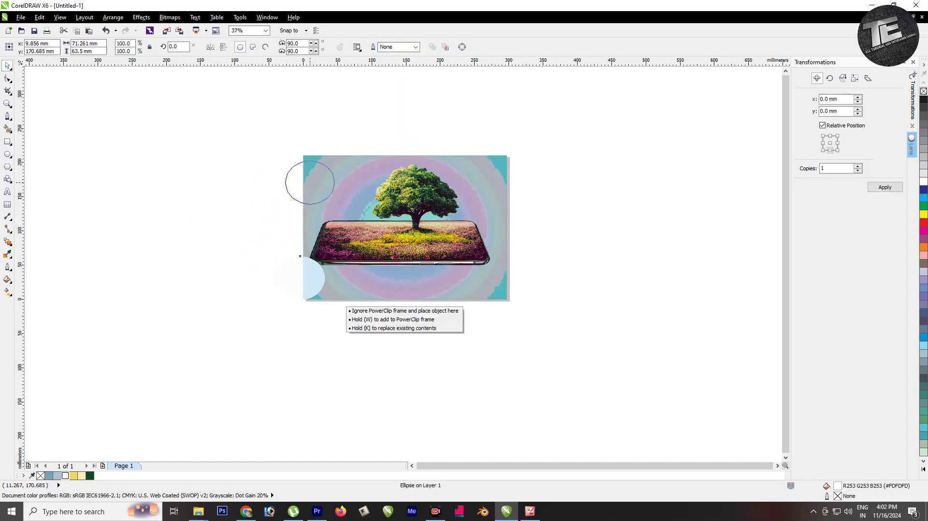
# Step: Convert the near-white ellipse to a 300 dpi CMYK bitmap
pyautogui.click(169, 17)
pyautogui.click(197, 28)
pyautogui.press('Return')
# Step: Try blurring the white ellipse bitmap, then moving it beside the tree and enlarging it
pyautogui.click(170, 17)
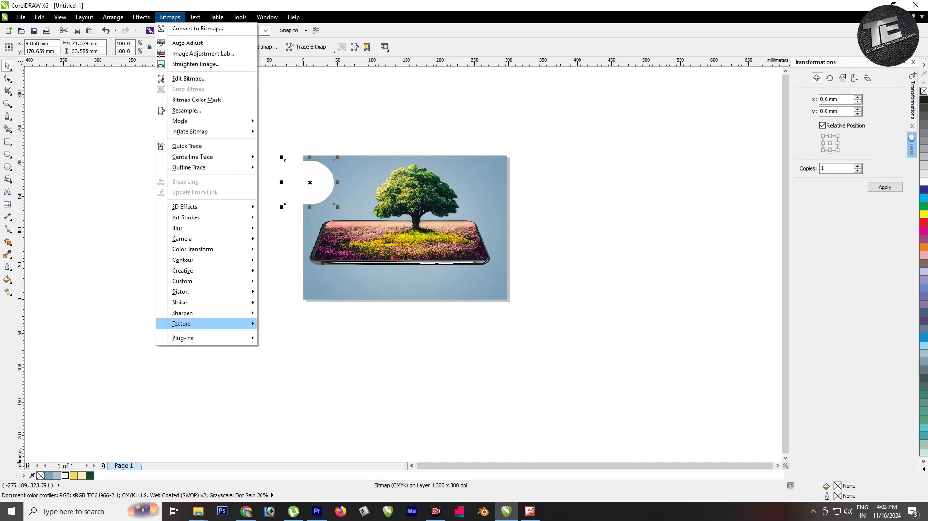
pyautogui.moveTo(178, 227)
pyautogui.click(290, 229)
pyautogui.click(488, 277)
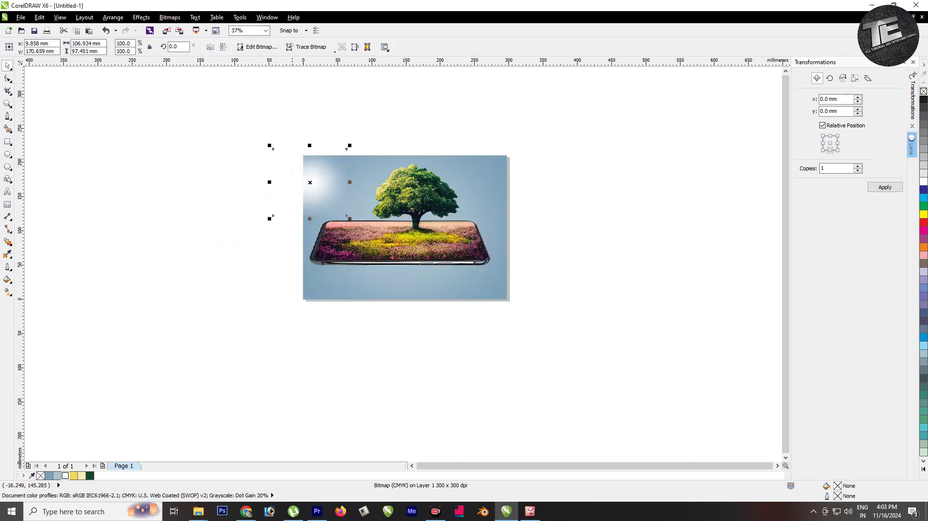
pyautogui.moveTo(310, 183); pyautogui.dragTo(350, 191)
pyautogui.moveTo(391, 153); pyautogui.dragTo(486, 128)
pyautogui.hotkey('ctrl', 'z')
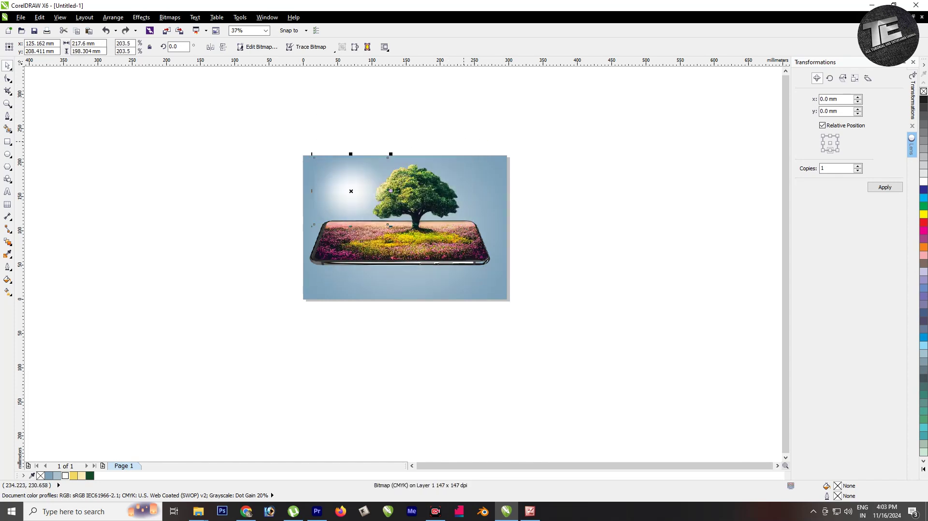
pyautogui.hotkey('ctrl', 'z')
pyautogui.hotkey('ctrl', 'z')
# Step: Apply a Gaussian blur to the white ellipse bitmap
pyautogui.click(170, 17)
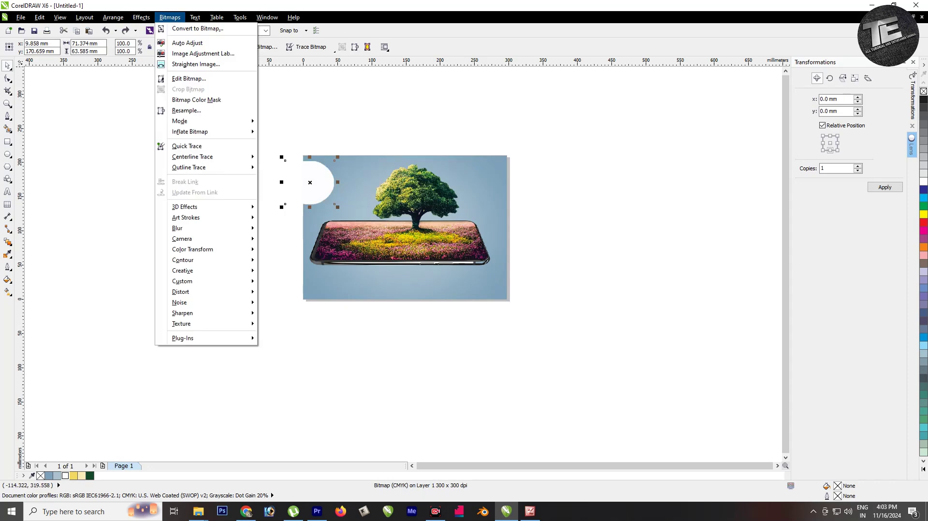
pyautogui.moveTo(177, 227)
pyautogui.click(293, 239)
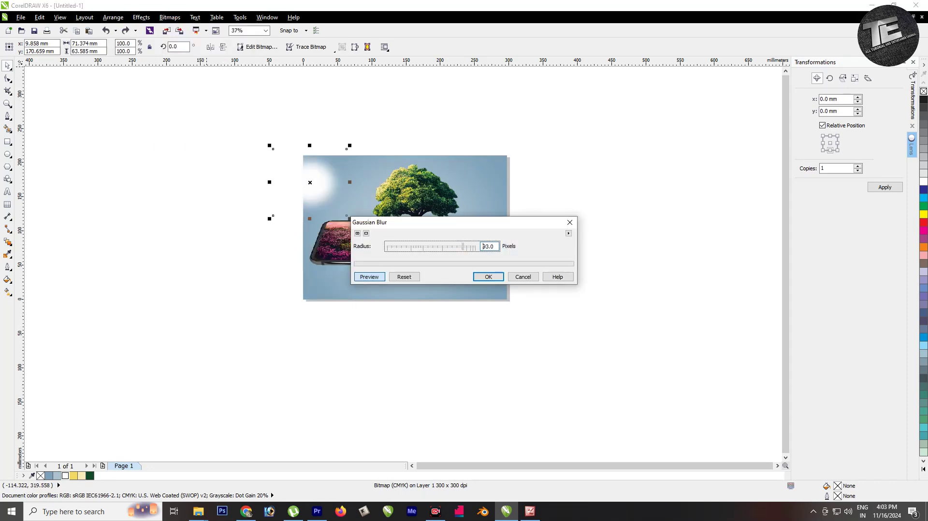
pyautogui.click(488, 277)
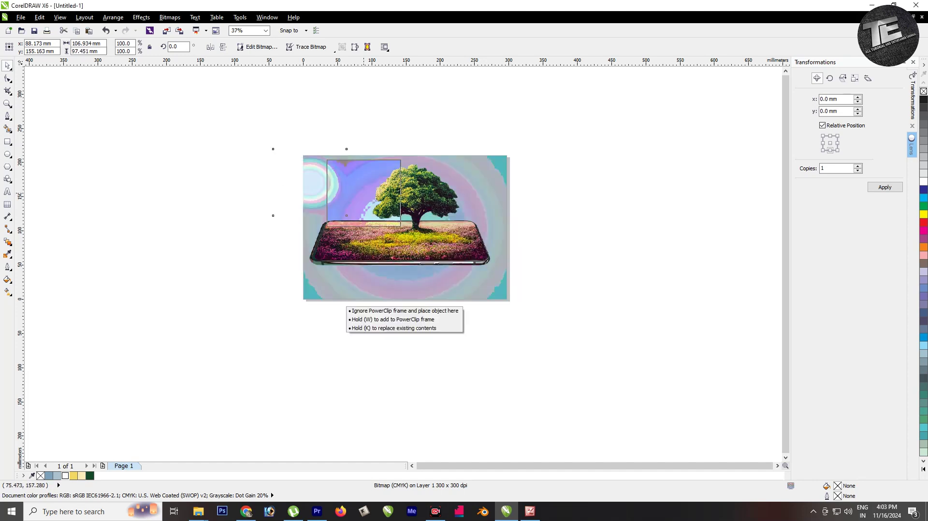
# Step: Move the white glow onto the tree, enlarge it to about 206 by 188 mm, and place it behind the tree
pyautogui.moveTo(310, 182); pyautogui.dragTo(393, 191)
pyautogui.moveTo(433, 153); pyautogui.dragTo(485, 132)
pyautogui.rightClick(412, 195)
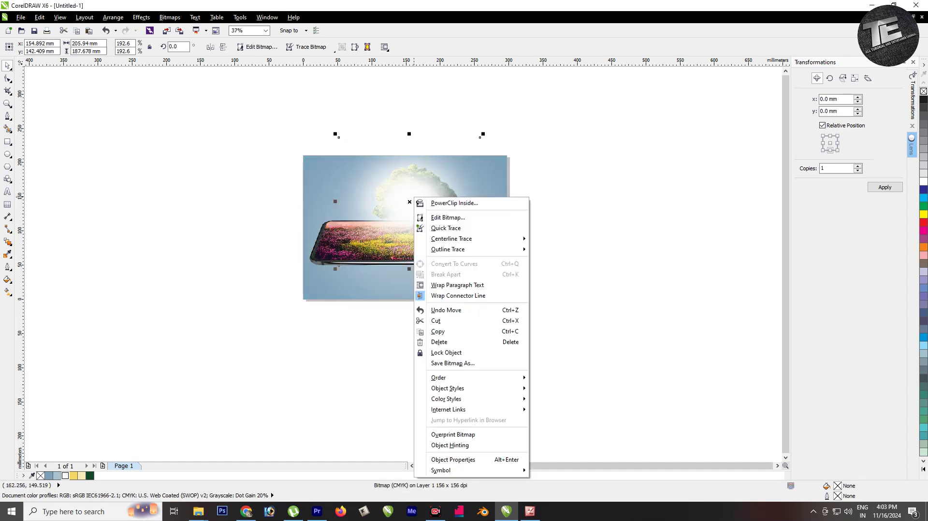
pyautogui.click(440, 362)
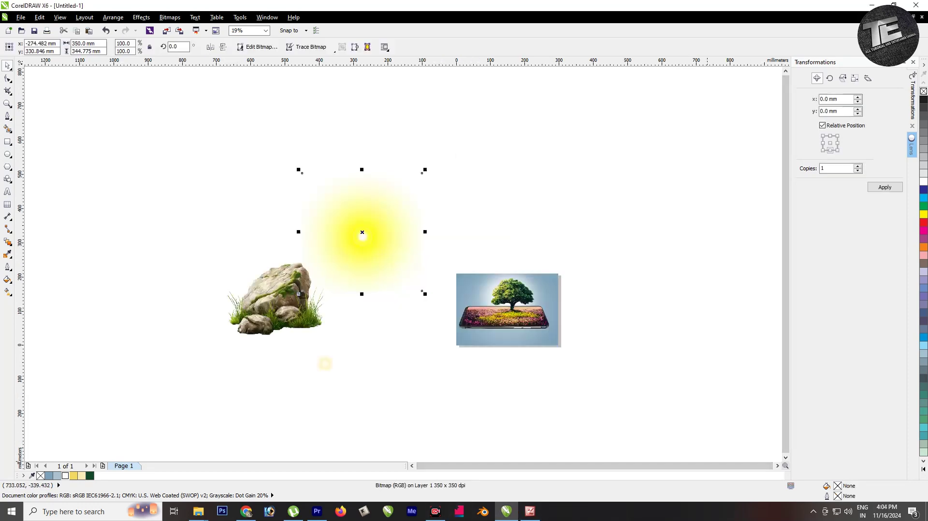
# Step: Move the yellow sun glow image to the page's upper-left corner and enlarge it to about 347 by 342 mm
pyautogui.moveTo(362, 233); pyautogui.dragTo(459, 267)
pyautogui.scroll(2, 359, 286)
pyautogui.moveTo(507, 219); pyautogui.dragTo(575, 165)
pyautogui.moveTo(536, 232); pyautogui.dragTo(459, 209)
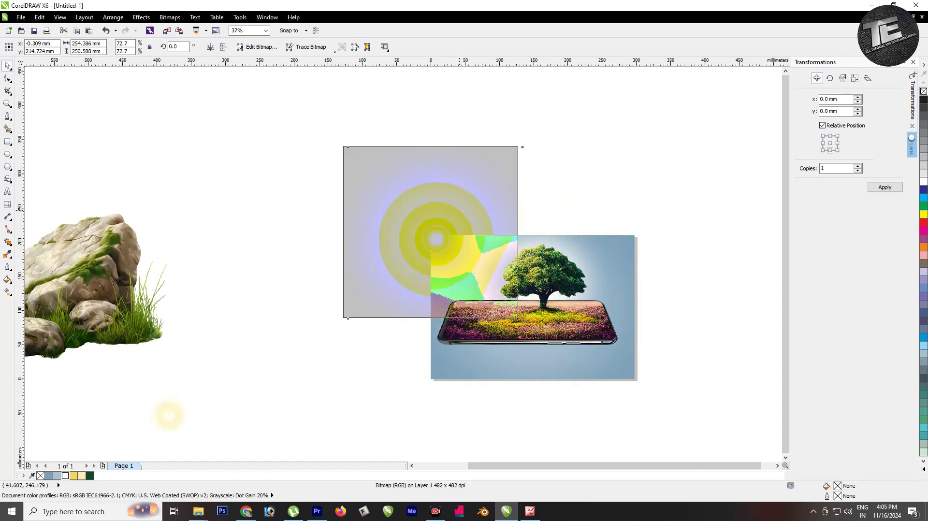
pyautogui.moveTo(518, 146); pyautogui.dragTo(562, 116)
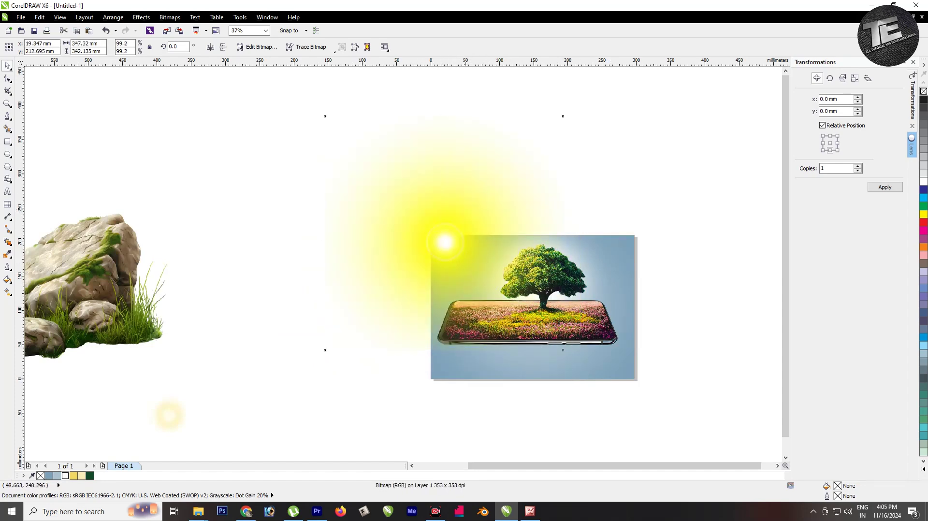
# Step: Centre the yellow sun glow just above the page's top edge, toward the left, and PowerClip it inside the background
pyautogui.moveTo(454, 211); pyautogui.dragTo(499, 208)
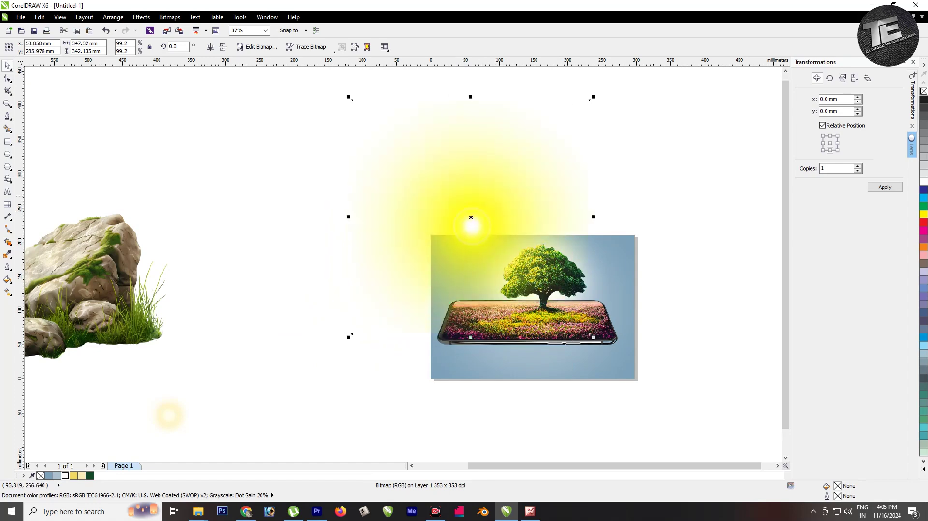
pyautogui.press('Escape')
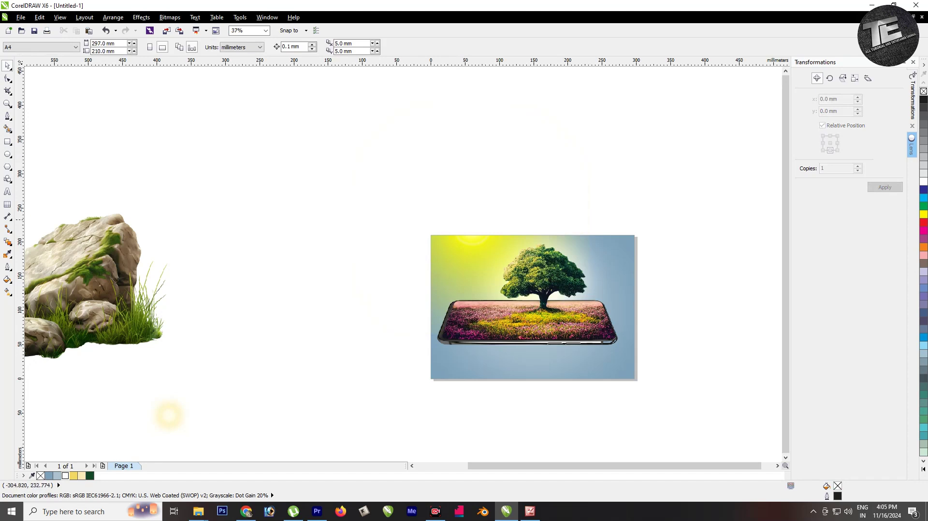
# Step: Enlarge the pale yellow ring glow and place it off the page, above the rock image
pyautogui.moveTo(169, 416); pyautogui.dragTo(265, 302)
pyautogui.moveTo(305, 266); pyautogui.dragTo(417, 151)
pyautogui.moveTo(323, 246); pyautogui.dragTo(147, 102)
pyautogui.press('Escape')
# Step: Scale the phone, flower field and tree together to about 262 by 143 mm and reposition them on the page
pyautogui.moveTo(397, 194); pyautogui.dragTo(664, 371)
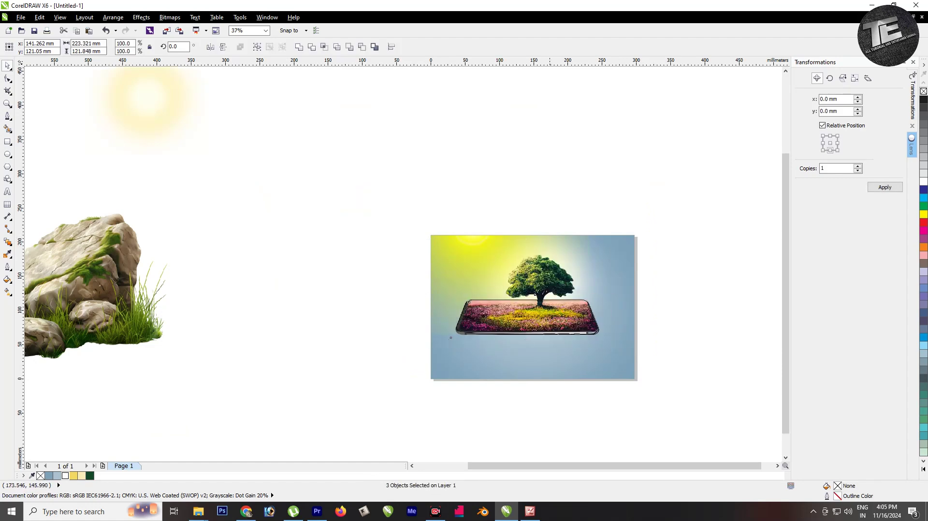
pyautogui.press('Escape')
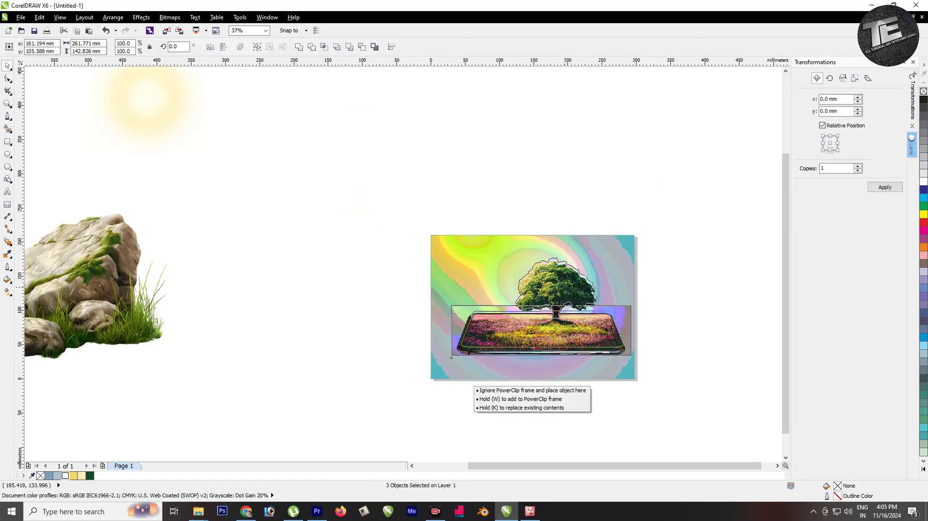
# Step: Move the mossy rock image onto the left end of the phone screen and shrink it to about 77 by 59 mm
pyautogui.moveTo(96, 285); pyautogui.dragTo(249, 269)
pyautogui.moveTo(319, 196); pyautogui.dragTo(161, 310)
pyautogui.moveTo(139, 327); pyautogui.dragTo(473, 320)
pyautogui.scroll(3, 483, 297)
pyautogui.scroll(-1, 483, 297)
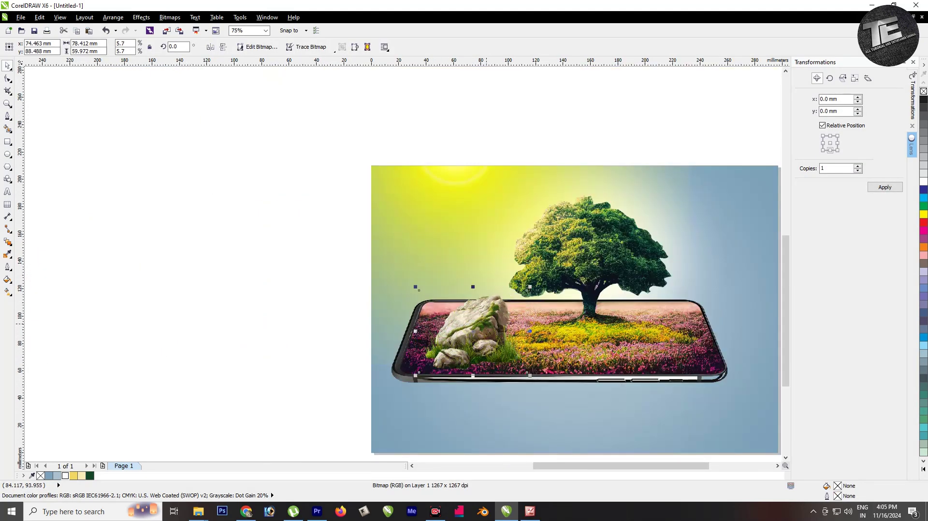
pyautogui.moveTo(524, 289)
pyautogui.mouseDown()
pyautogui.moveTo(539, 270)
pyautogui.moveTo(531, 276)
pyautogui.mouseUp()
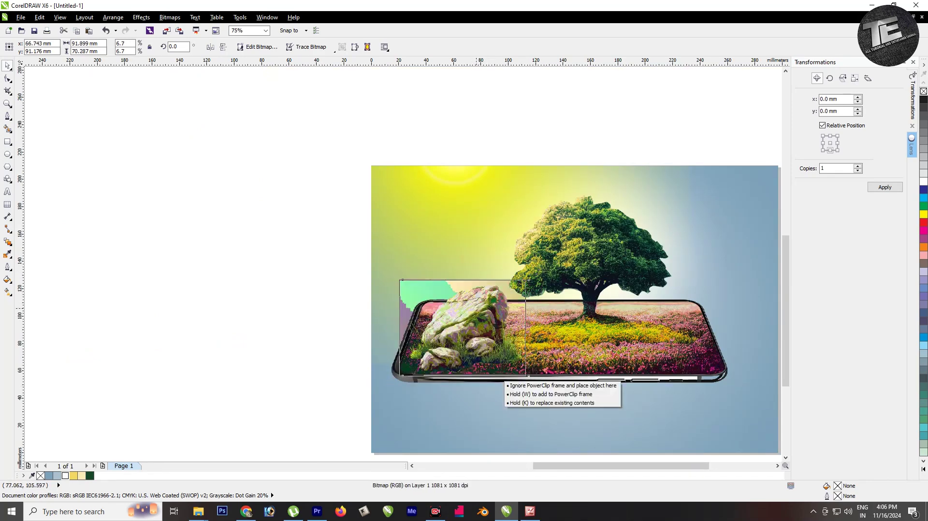
pyautogui.moveTo(479, 308); pyautogui.dragTo(471, 308)
pyautogui.moveTo(527, 274); pyautogui.dragTo(499, 298)
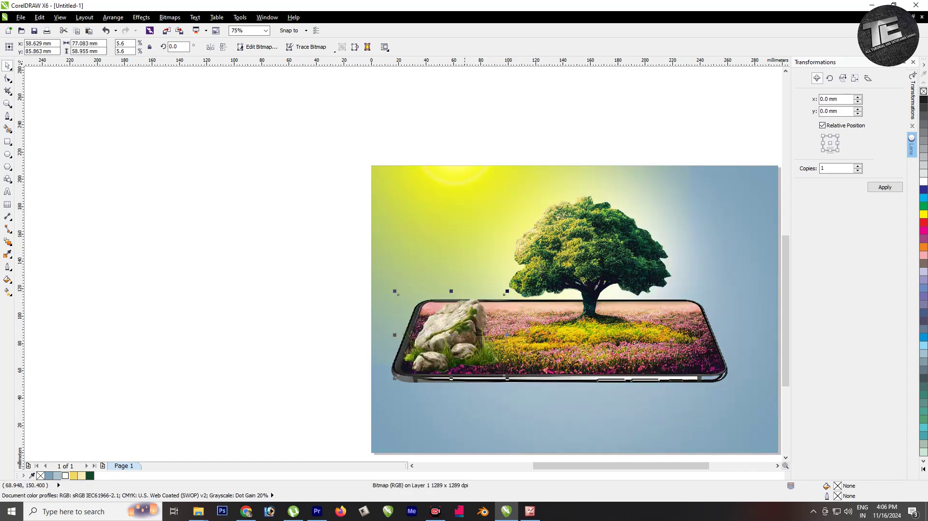
pyautogui.press('Escape')
# Step: Add a Multiply drop shadow to the phone image, offset about 14 mm downward, with opacity 76 and feather 15
pyautogui.scroll(-2, 425, 306)
pyautogui.scroll(2, 424, 306)
pyautogui.click(539, 332)
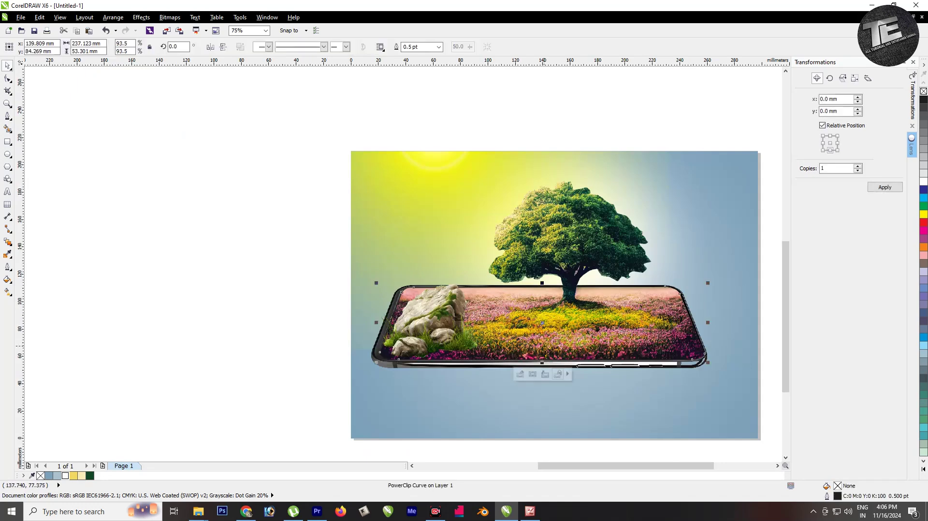
pyautogui.click(539, 326)
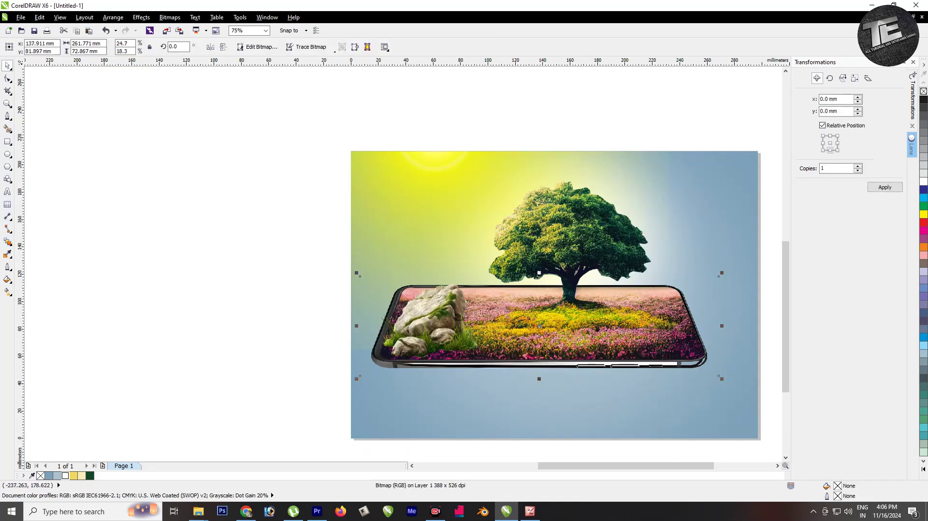
pyautogui.click(9, 254)
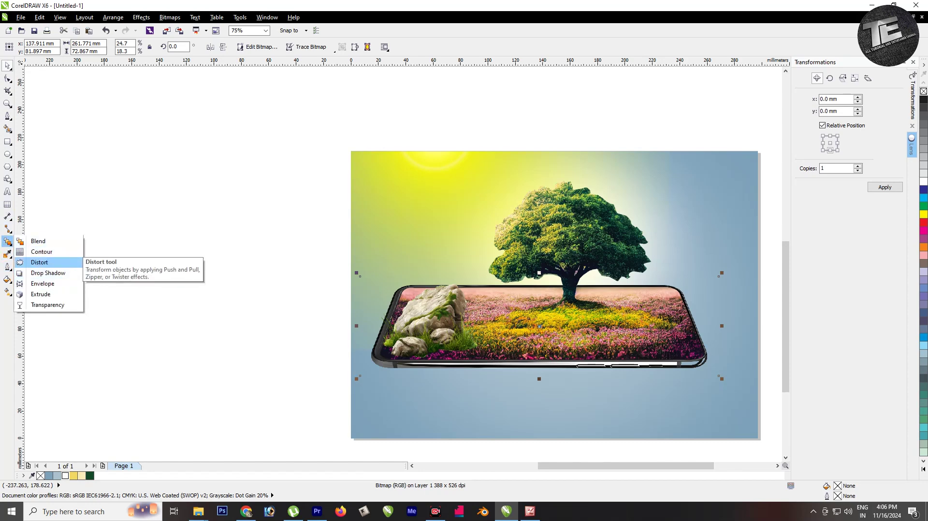
pyautogui.click(39, 272)
pyautogui.moveTo(539, 276); pyautogui.dragTo(542, 391)
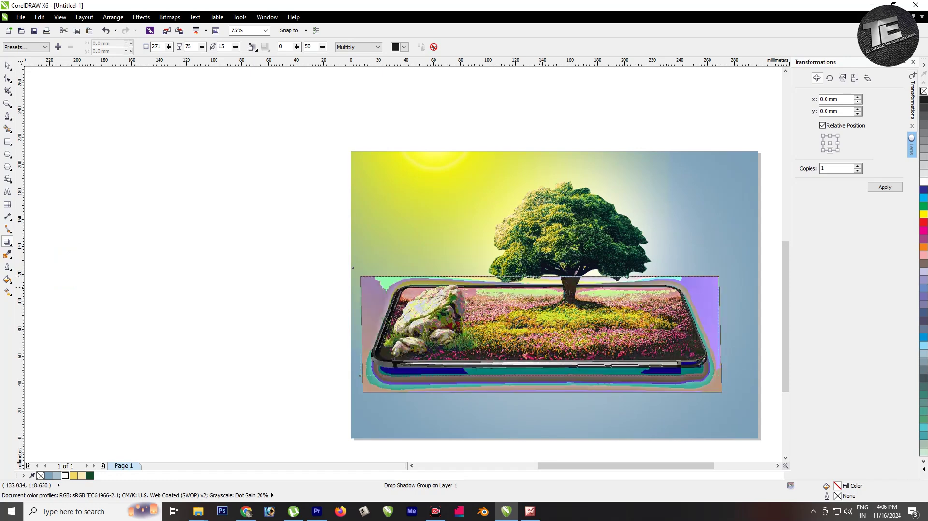
pyautogui.moveTo(539, 326); pyautogui.dragTo(545, 392)
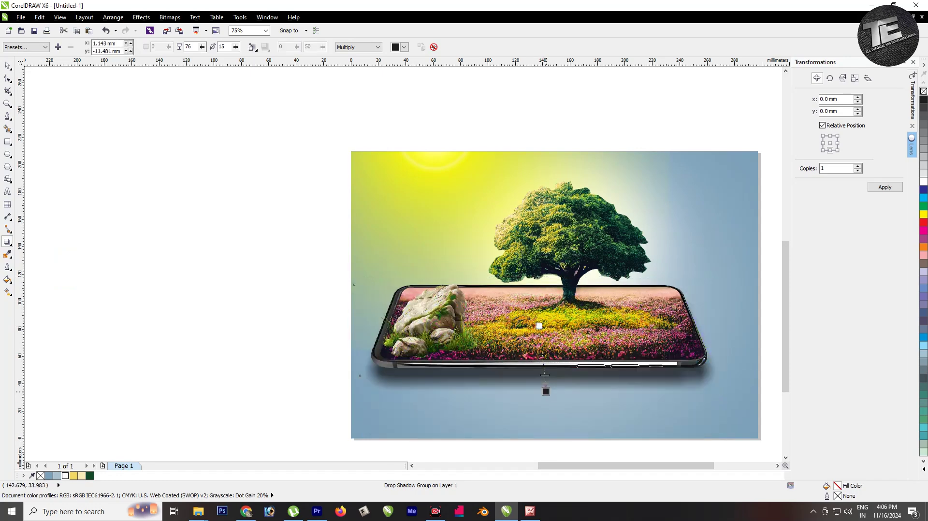
pyautogui.scroll(-2, 513, 345)
pyautogui.scroll(1, 598, 361)
pyautogui.press('space')
pyautogui.press('Escape')
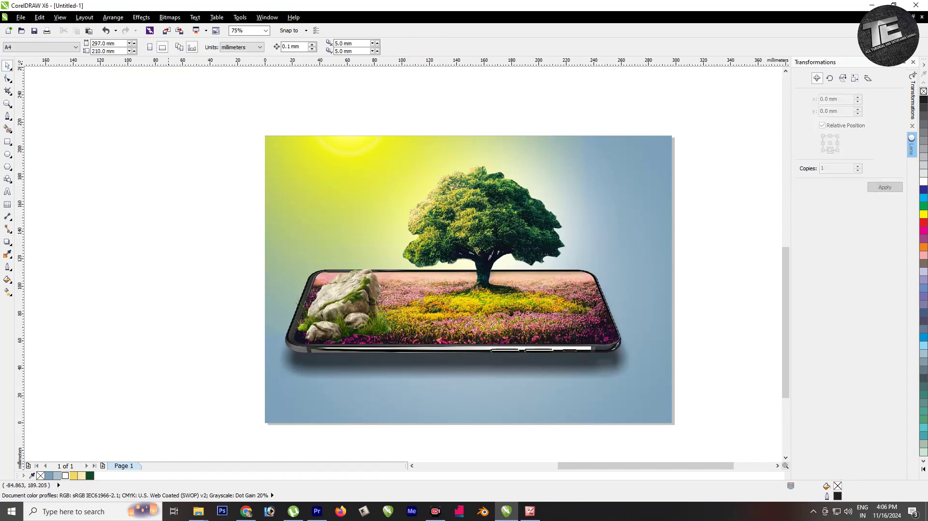
# Step: Bring the fluffy white cloud image from the Downloads folder into the drawing
pyautogui.scroll(-1, 261, 226)
pyautogui.scroll(1, 333, 249)
pyautogui.scroll(-1, 276, 222)
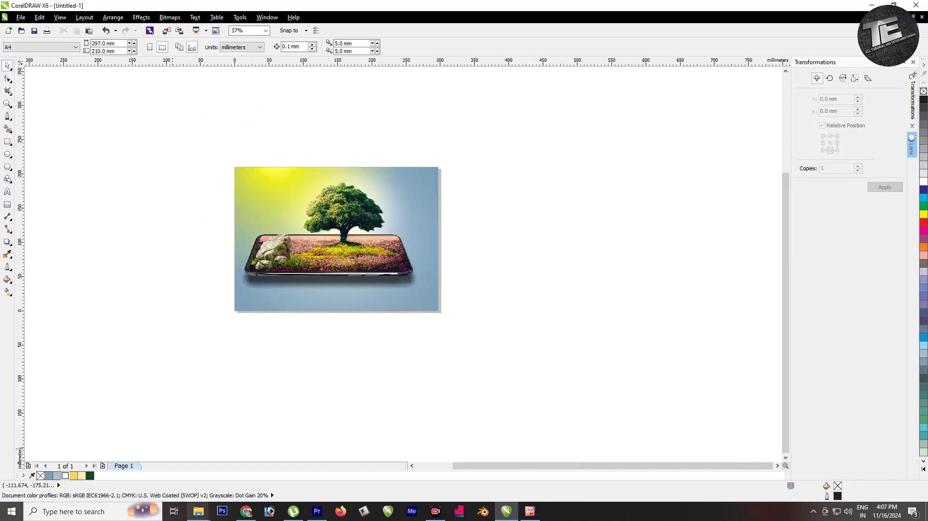
pyautogui.click(198, 510)
pyautogui.click(190, 466)
pyautogui.click(483, 121)
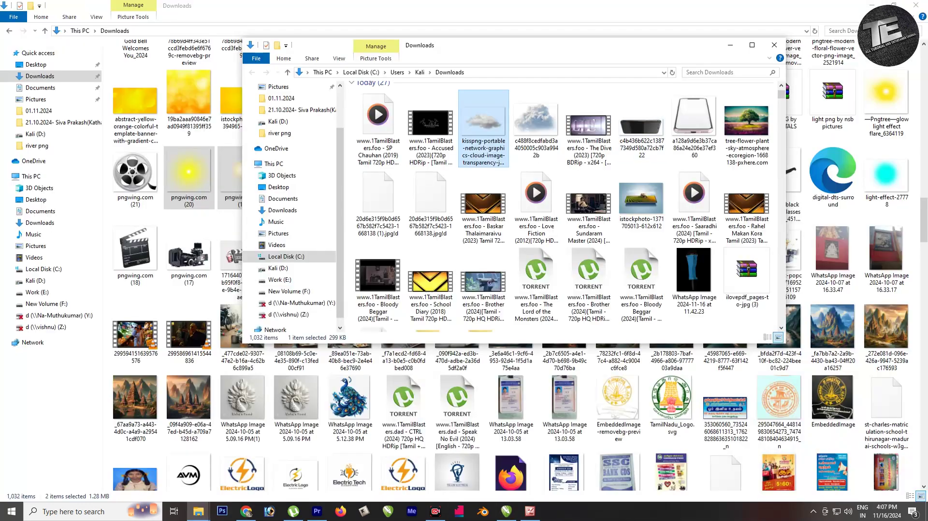
pyautogui.click(535, 121)
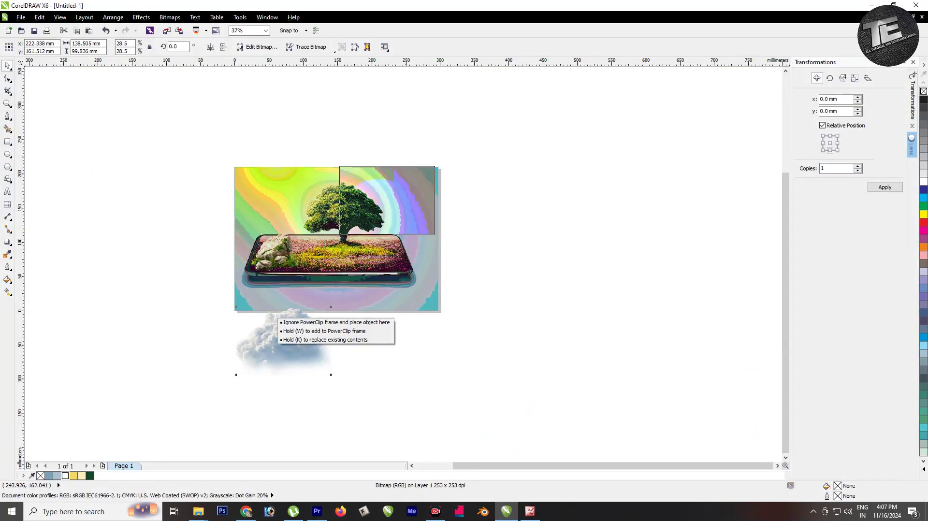
# Step: Move the cloud into the upper-left sky beside the sun and shrink it
pyautogui.moveTo(256, 326); pyautogui.dragTo(275, 192)
pyautogui.scroll(2, 283, 184)
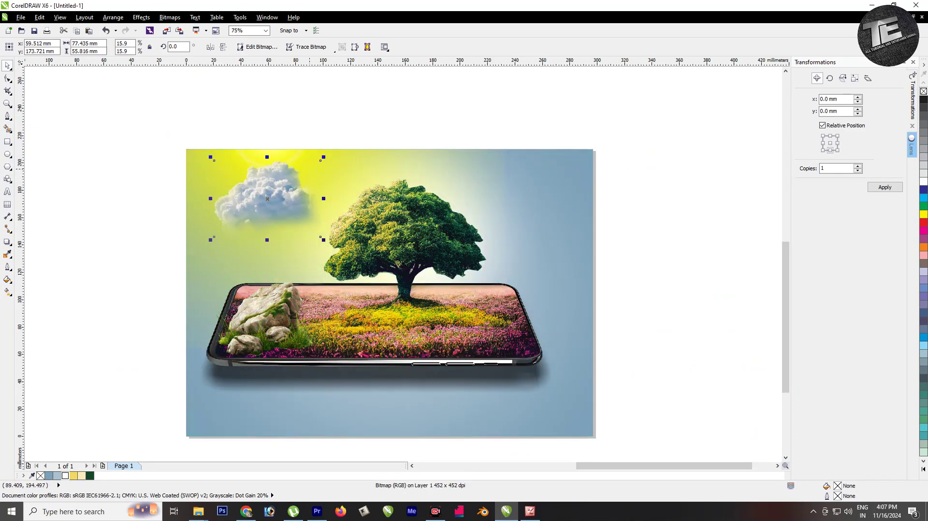
pyautogui.moveTo(324, 239); pyautogui.dragTo(299, 218)
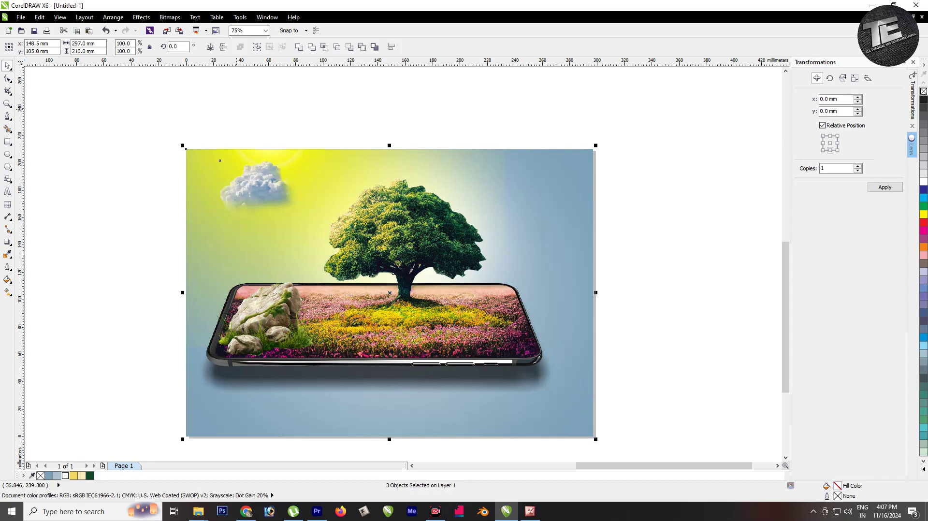
# Step: Spread copies of the cloud over both sides of the sky and PowerClip the right-edge copy inside the background rectangle
pyautogui.moveTo(256, 189); pyautogui.dragTo(215, 186)
pyautogui.rightClick(580, 220)
pyautogui.click(650, 20)
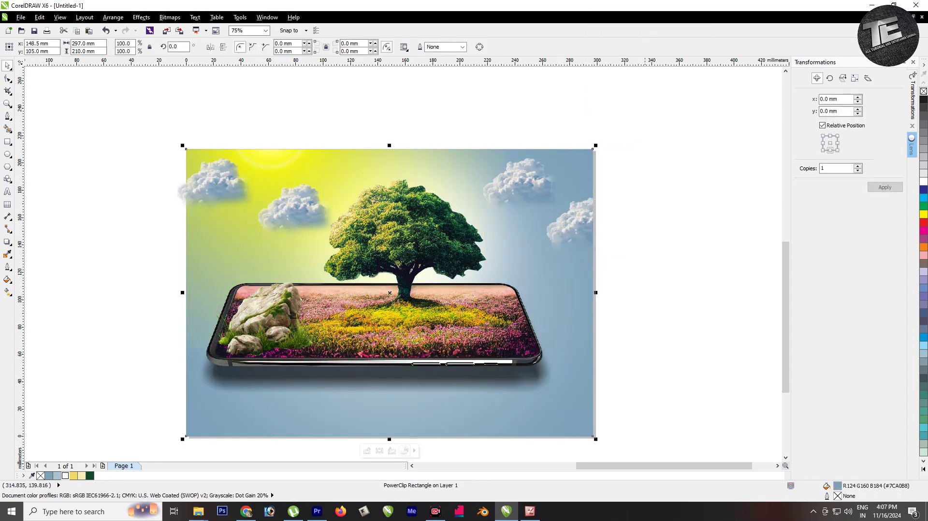
# Step: Enlarge the cloud in the upper-right sky and PowerClip it inside the background rectangle
pyautogui.moveTo(532, 183); pyautogui.dragTo(555, 152)
pyautogui.rightClick(546, 156)
pyautogui.click(579, 234)
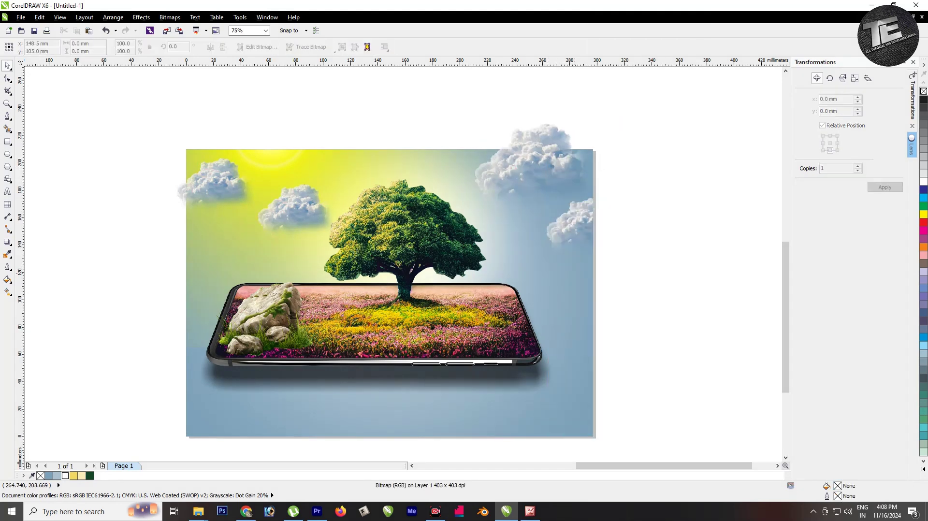
pyautogui.click(556, 290)
# Step: Move the cloud nearest the tree's left side up toward the sun, enlarge it, and PowerClip it inside the background
pyautogui.click(295, 210)
pyautogui.moveTo(254, 180); pyautogui.dragTo(211, 152)
pyautogui.rightClick(278, 177)
pyautogui.click(312, 255)
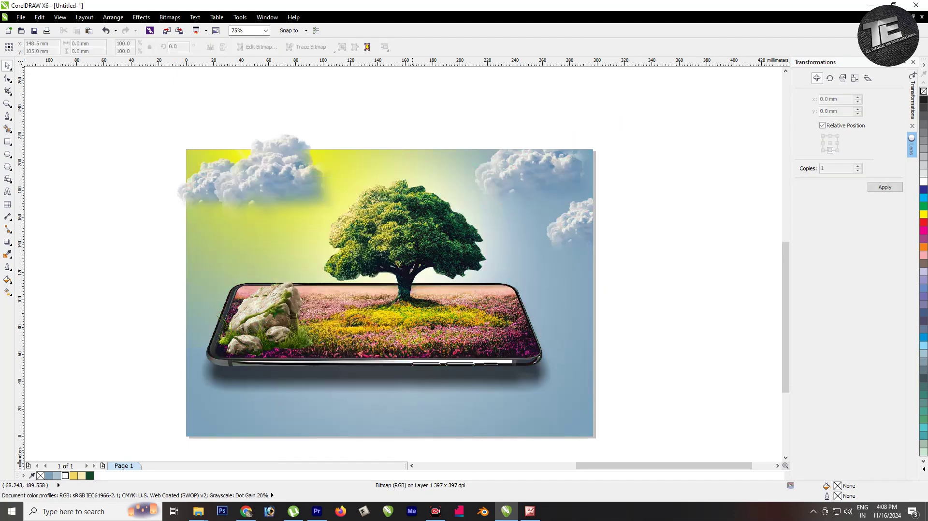
pyautogui.click(310, 290)
# Step: Move the remaining small left cloud behind the tree's lower-right foliage and PowerClip it inside the background
pyautogui.click(219, 225)
pyautogui.moveTo(219, 226); pyautogui.dragTo(498, 241)
pyautogui.click(626, 195)
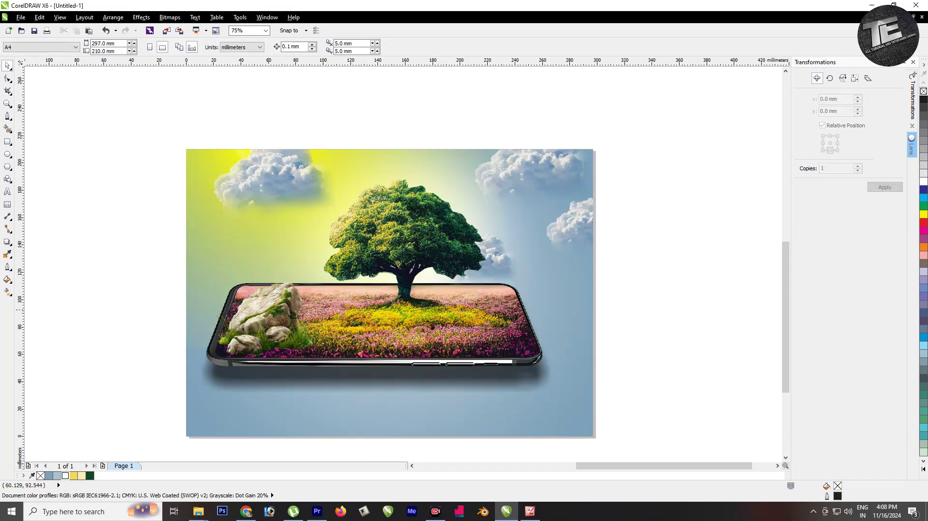
# Step: Move the image of the boy with a book onto the right end of the phone screen
pyautogui.click(443, 394)
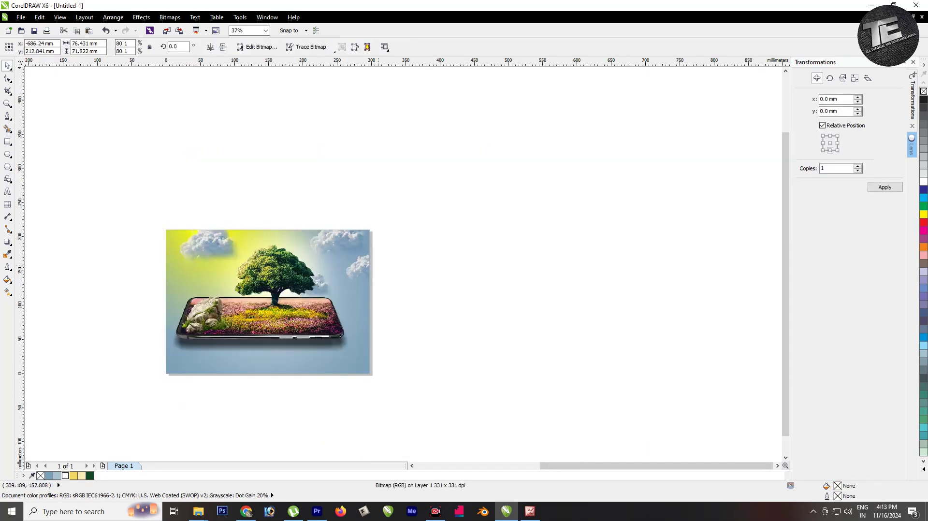
pyautogui.scroll(4, 571, 316)
pyautogui.moveTo(426, 271); pyautogui.dragTo(511, 271)
# Step: Try PowerClipping the boy image inside the phone screen, and take it back out of the frame
pyautogui.rightClick(511, 271)
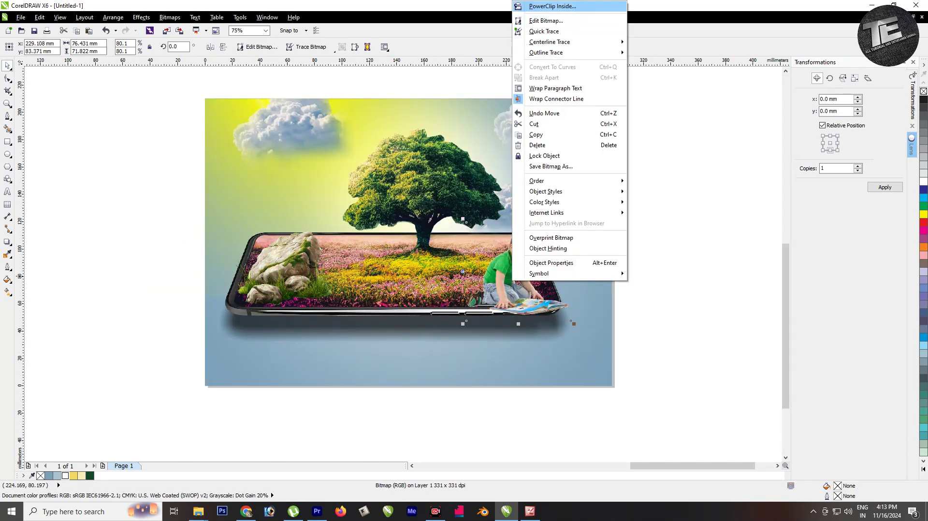
pyautogui.click(541, 6)
pyautogui.click(512, 276)
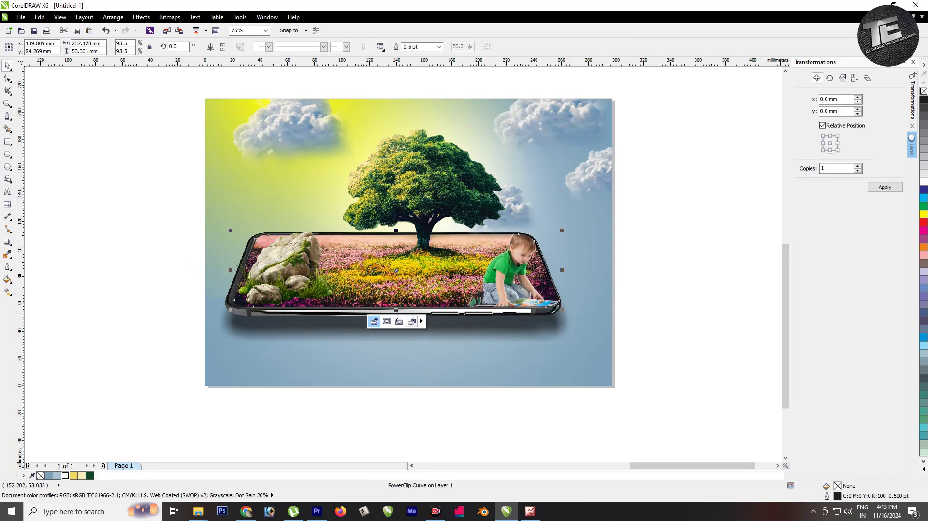
pyautogui.click(374, 321)
pyautogui.click(512, 270)
pyautogui.click(512, 270)
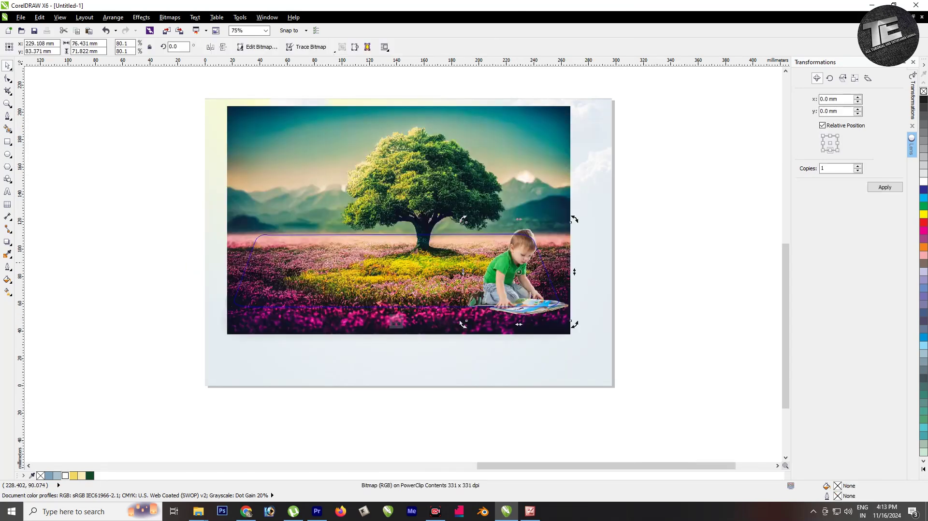
pyautogui.click(396, 321)
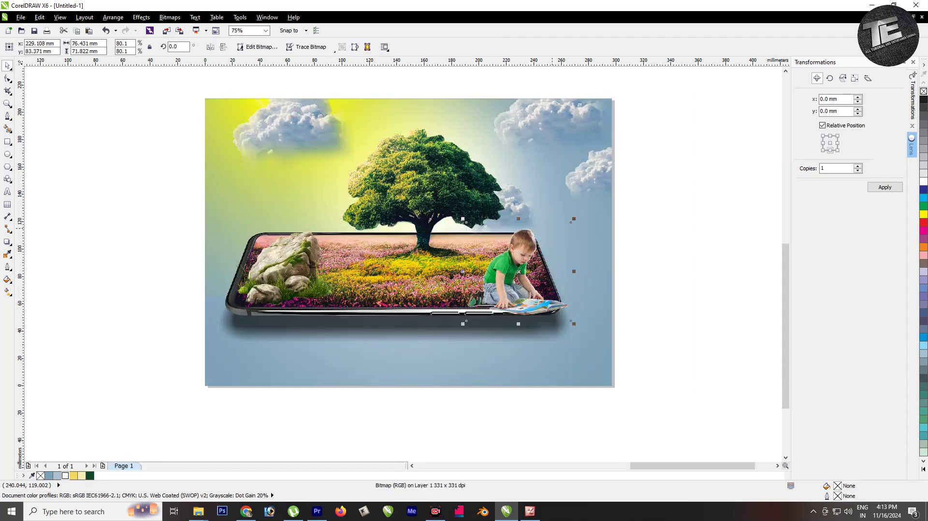
# Step: Reshape the boy bitmap's outline with the Shape tool to trim the book along the phone screen's lower-right edge
pyautogui.press('Escape')
pyautogui.scroll(2, 544, 303)
pyautogui.press('F10')
pyautogui.click(467, 223)
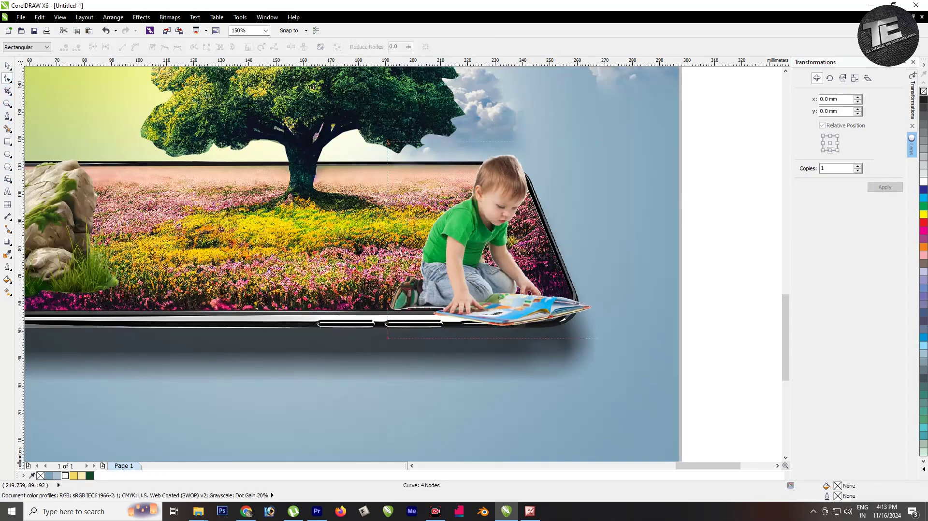
pyautogui.moveTo(598, 311); pyautogui.dragTo(597, 311)
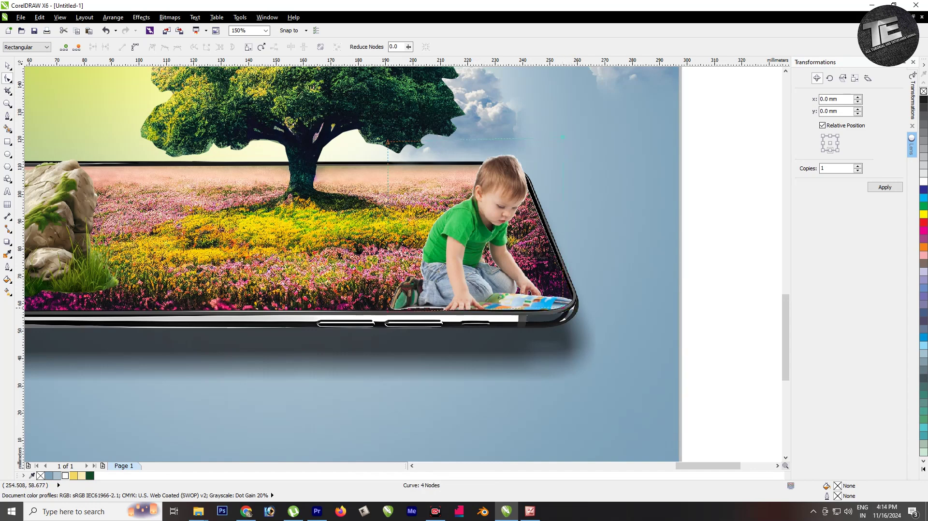
pyautogui.press('space')
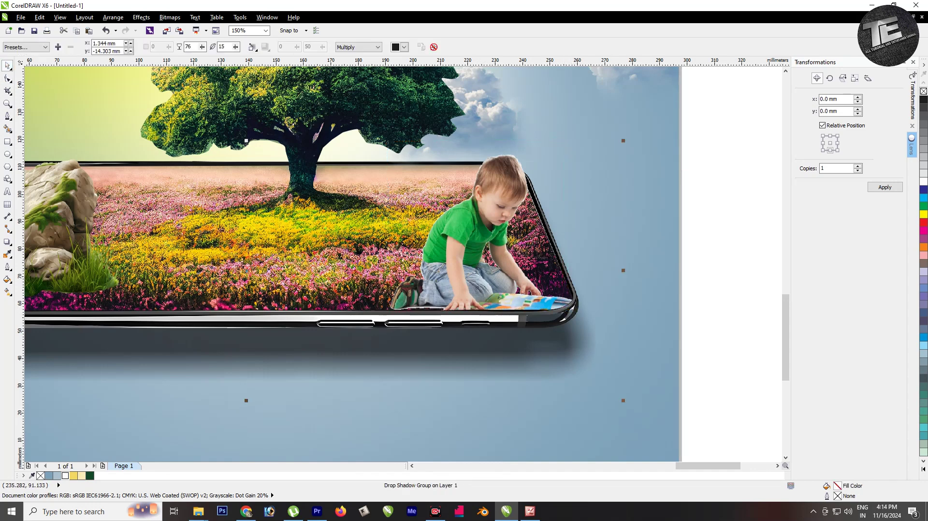
pyautogui.press('F3')
pyautogui.press('Escape')
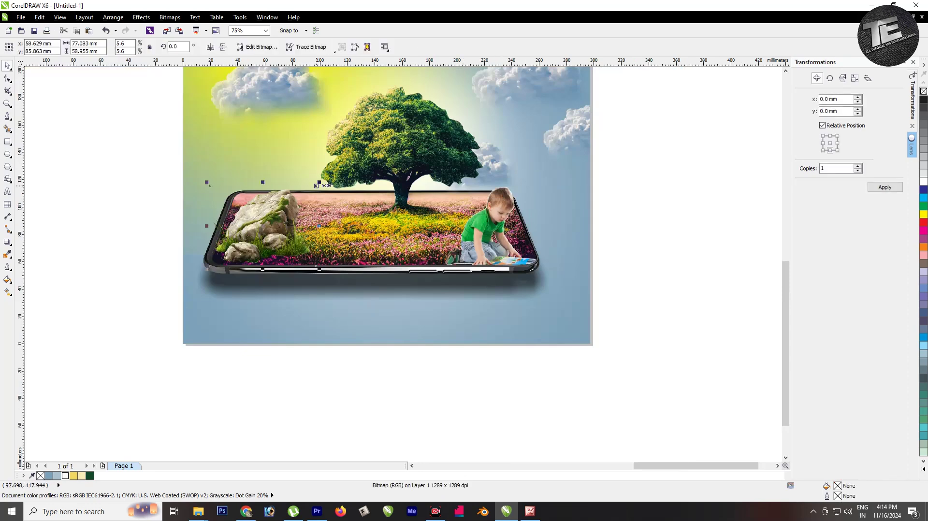
# Step: Place the rock-with-trees image at the phone screen's far left corner and shrink it to about 37 by 37 mm
pyautogui.press('F3')
pyautogui.press('F3')
pyautogui.moveTo(65, 102); pyautogui.dragTo(325, 257)
pyautogui.scroll(2, 307, 203)
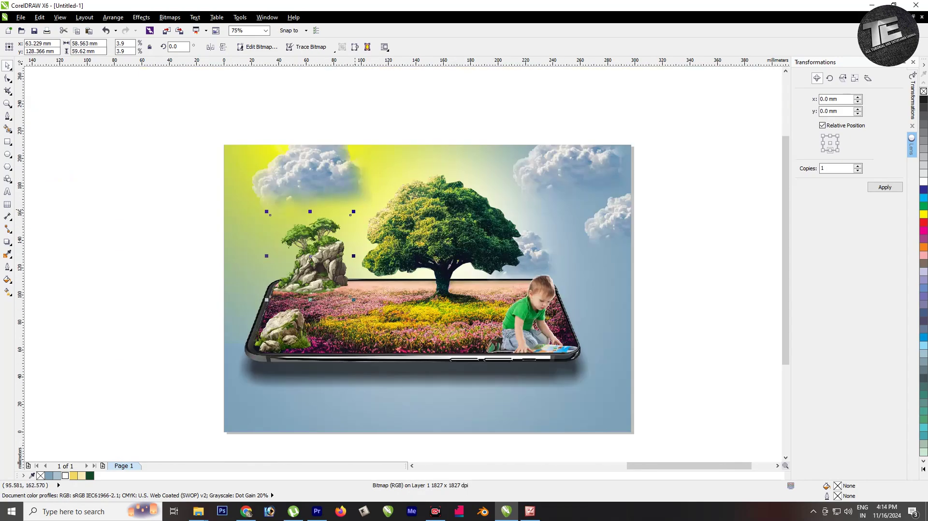
pyautogui.moveTo(353, 212); pyautogui.dragTo(329, 235)
pyautogui.scroll(1, 333, 257)
pyautogui.scroll(-2, 334, 257)
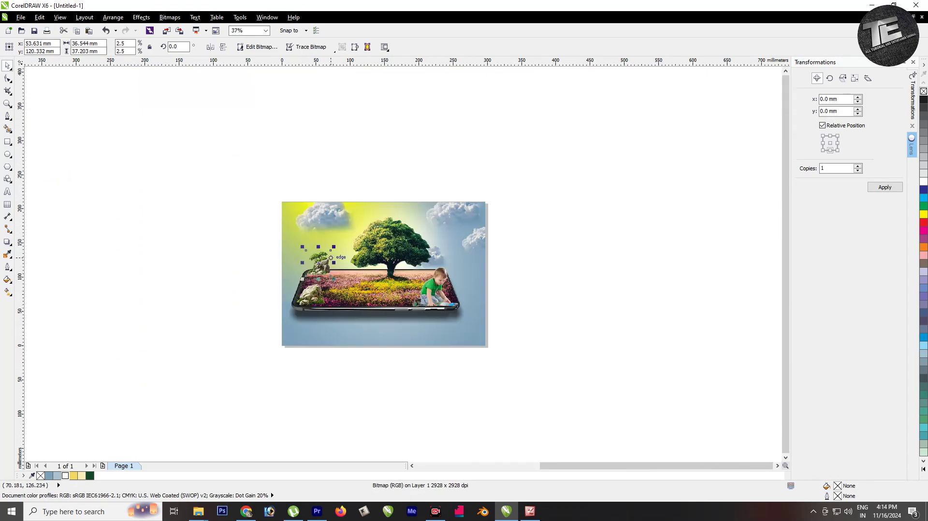
pyautogui.press('Escape')
# Step: Move the grass image onto the rock with trees at the phone's far left corner and shrink it to about 69 by 58 mm
pyautogui.scroll(-2, 358, 239)
pyautogui.moveTo(43, 268); pyautogui.dragTo(338, 256)
pyautogui.scroll(2, 338, 256)
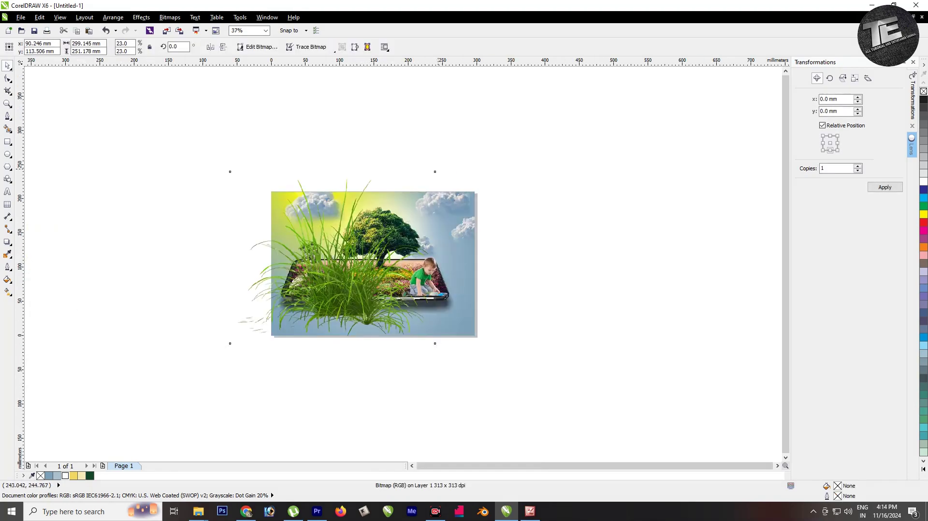
pyautogui.moveTo(435, 169); pyautogui.dragTo(326, 245)
pyautogui.scroll(2, 326, 245)
pyautogui.scroll(2, 356, 254)
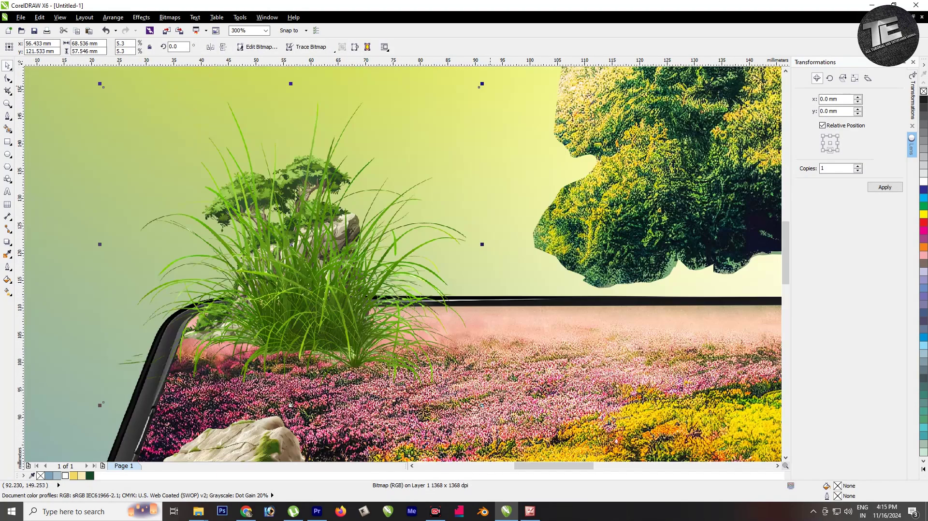
# Step: Shrink the grass further and place tufts of it on both sides of the base of the rock with trees
pyautogui.moveTo(103, 60); pyautogui.dragTo(175, 248)
pyautogui.moveTo(311, 266); pyautogui.dragTo(358, 257)
pyautogui.scroll(-1, 273, 266)
pyautogui.scroll(-1, 314, 263)
pyautogui.scroll(1, 338, 261)
pyautogui.press('Escape')
pyautogui.scroll(-1, 679, 218)
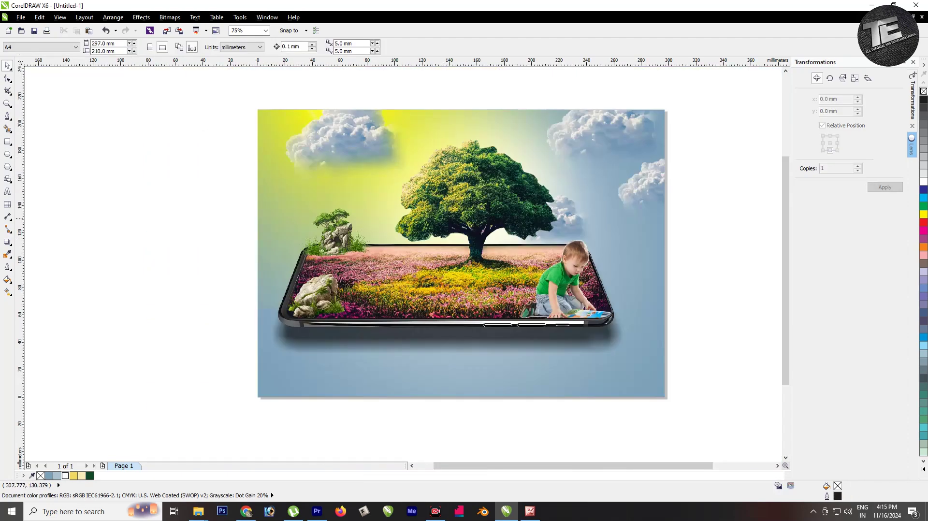
# Step: Paste the flock-of-birds image, shrink it and place it in the yellow sky between the cloud and the rock with trees
pyautogui.hotkey('ctrl', 'v')
pyautogui.scroll(-1, 464, 253)
pyautogui.scroll(-1, 464, 254)
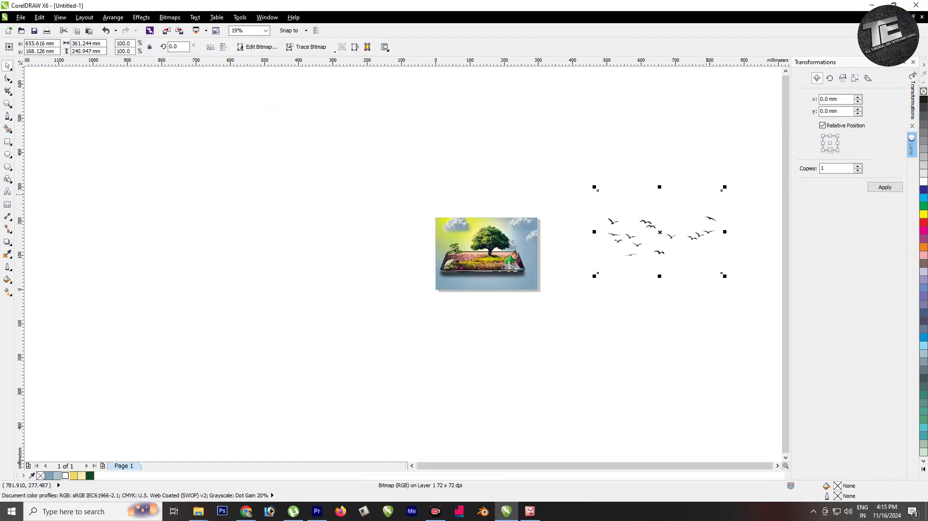
pyautogui.moveTo(663, 227); pyautogui.dragTo(304, 235)
pyautogui.scroll(2, 514, 237)
pyautogui.press('Escape')
pyautogui.scroll(-1, 405, 193)
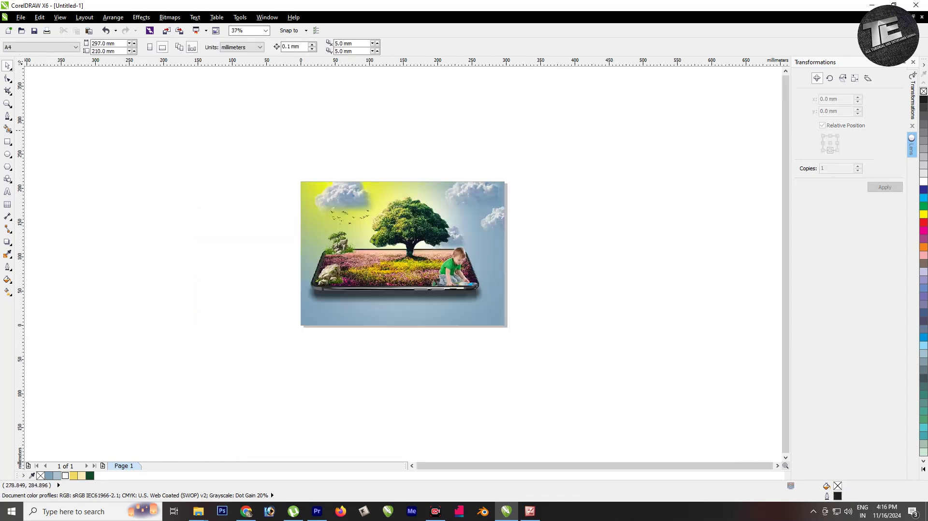
# Step: Zoom to the whole page and examine the finished composition
pyautogui.scroll(1, 447, 255)
pyautogui.scroll(-1, 359, 231)
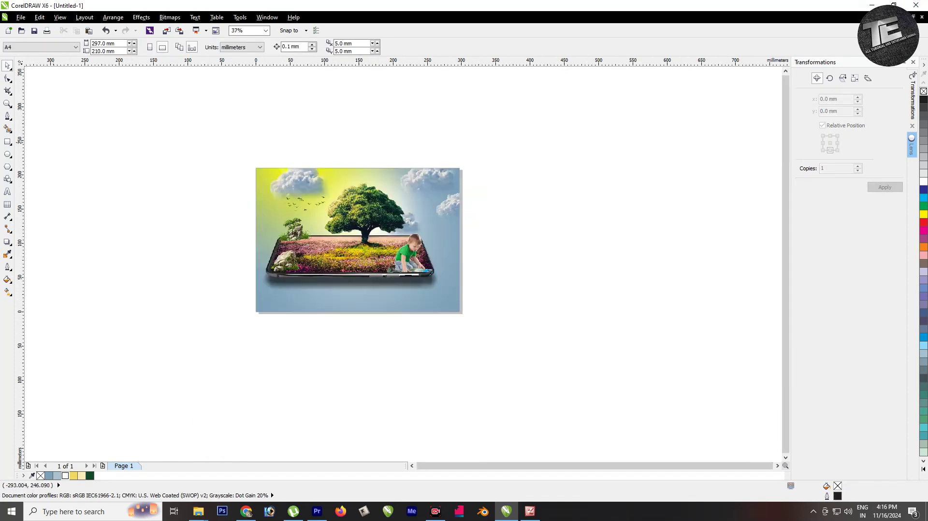
pyautogui.press('z')
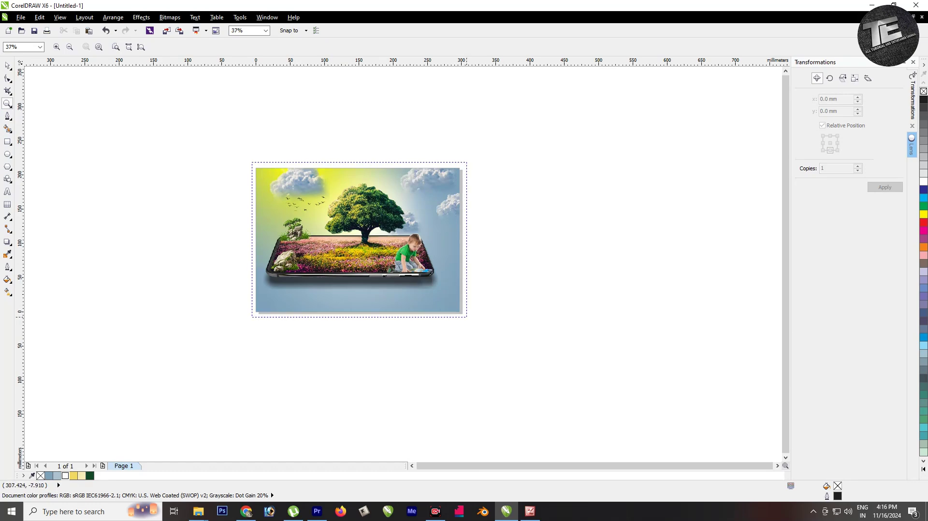
pyautogui.press('F4')
pyautogui.press('Return')
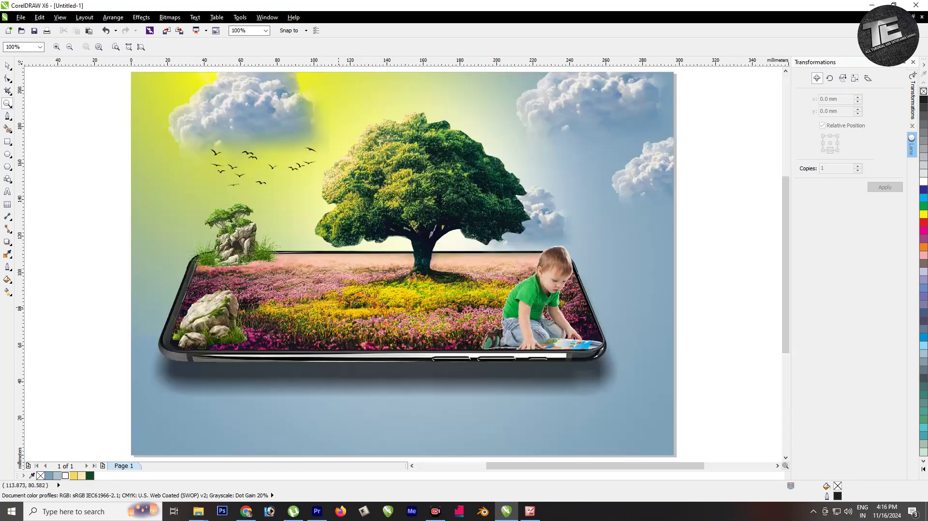
pyautogui.press('space')
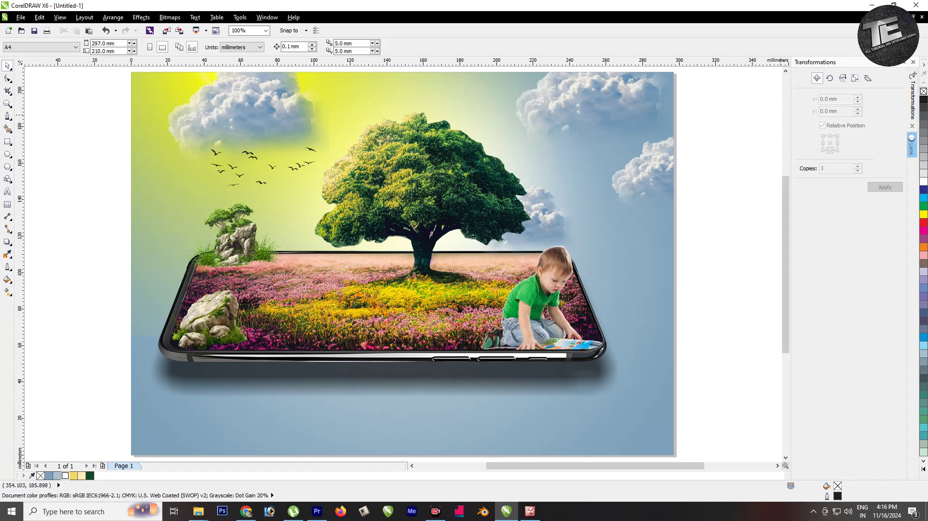